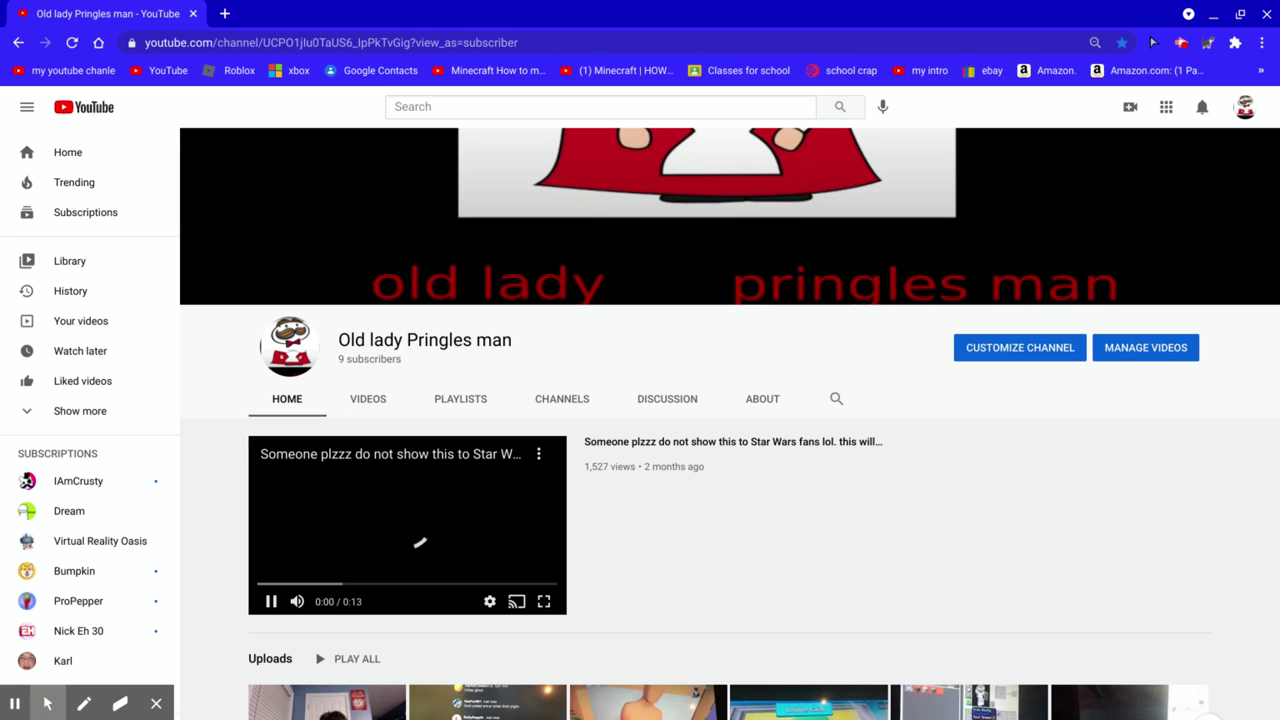
# Open the uploaded video "i almost killed someone (story-time)" from the channel page, pause it, and open its details for editing
pyautogui.click(341, 577)
pyautogui.scroll(-3, 894, 562)
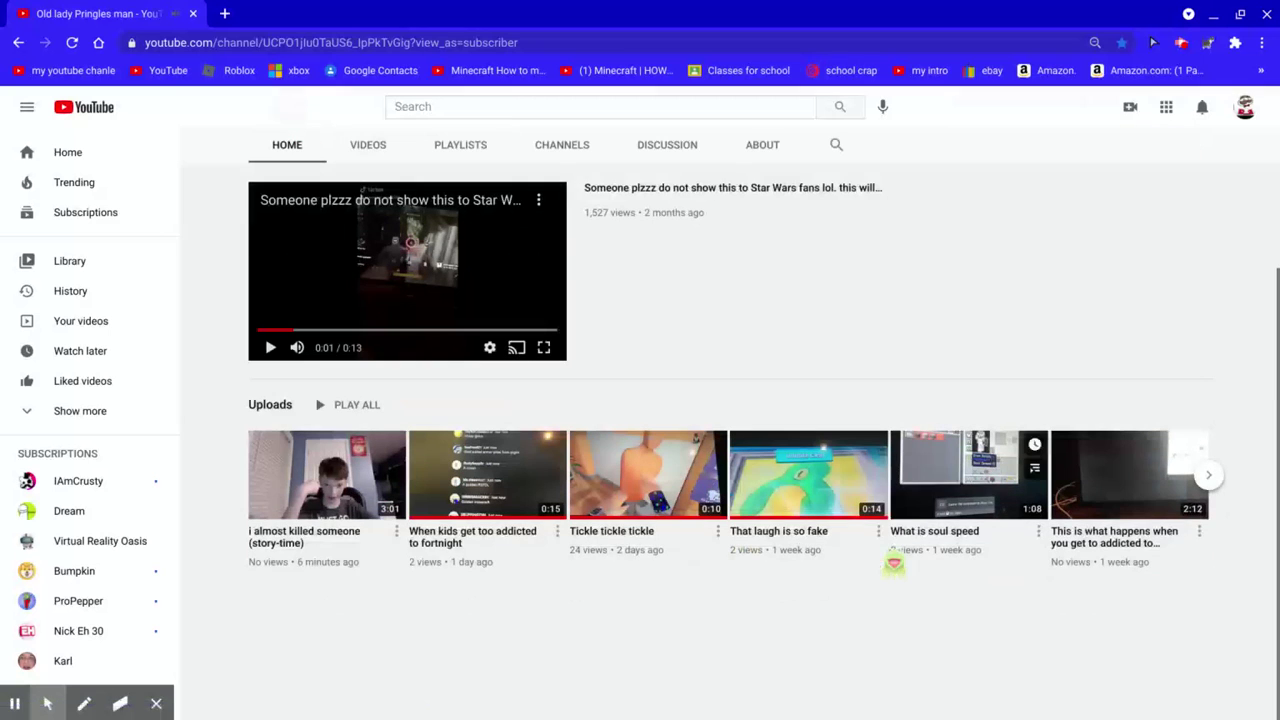
pyautogui.click(322, 553)
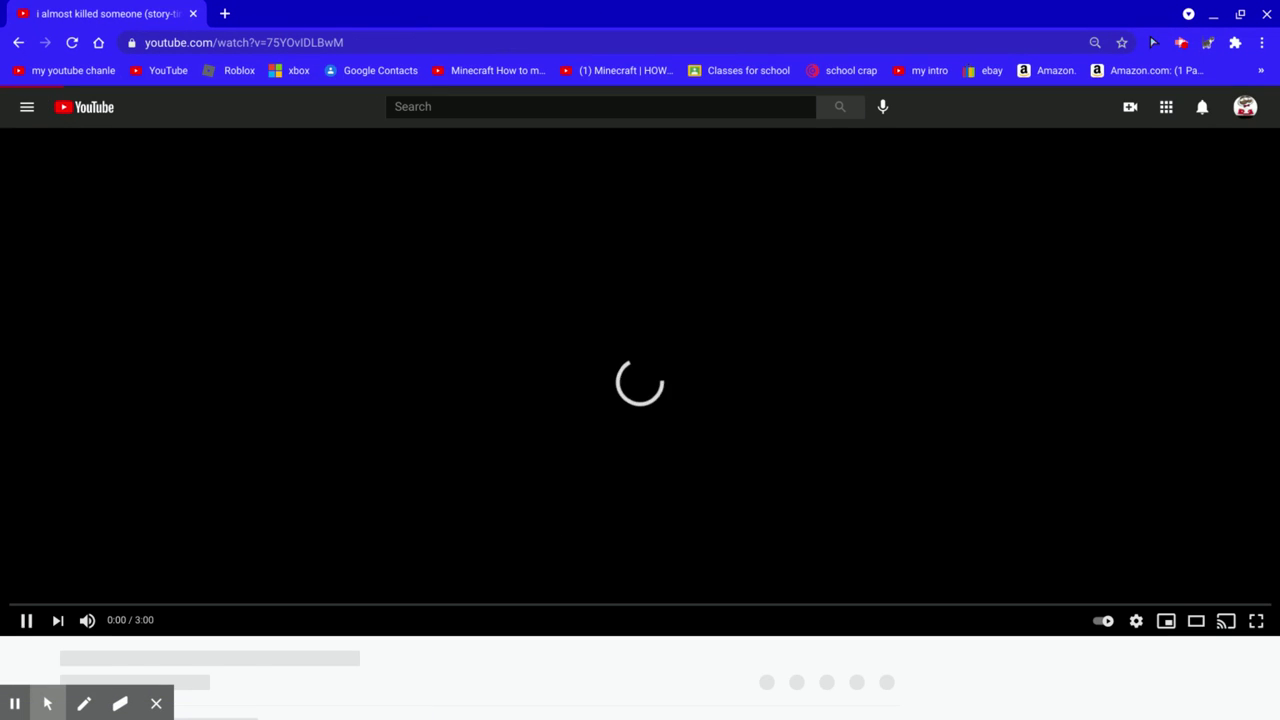
pyautogui.press('space')
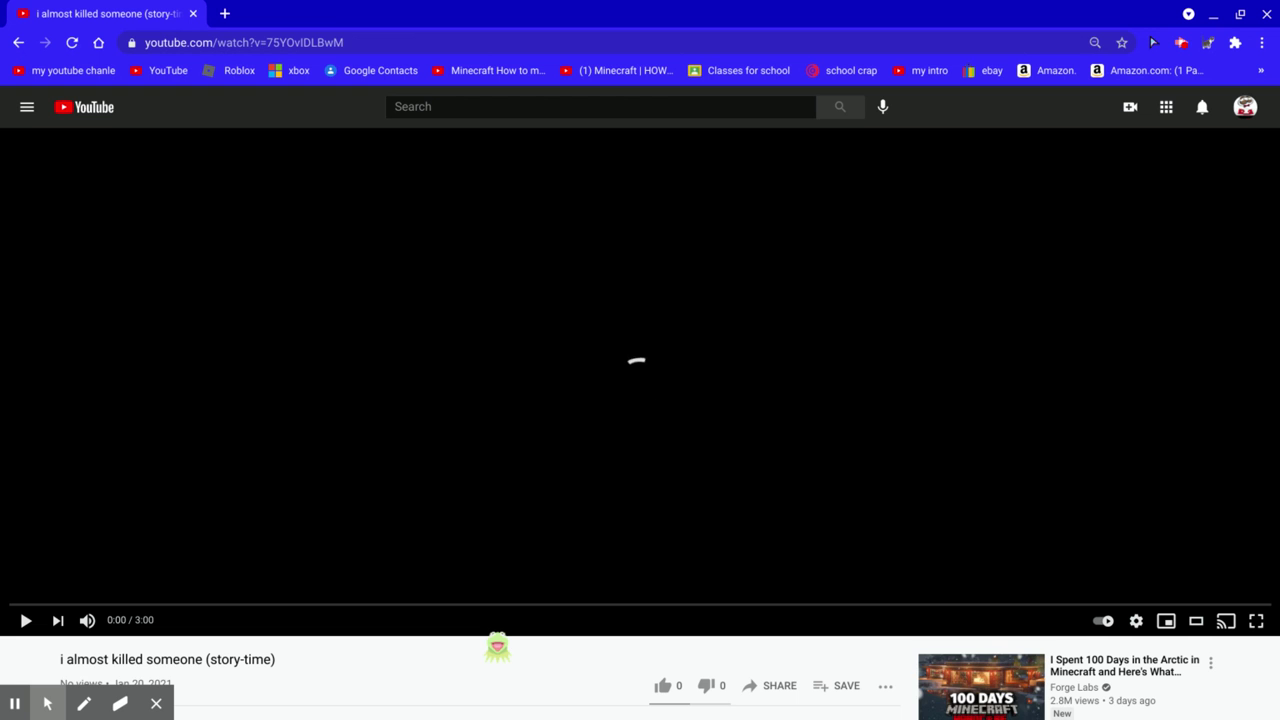
pyautogui.scroll(-2, 497, 648)
pyautogui.scroll(-1, 640, 420)
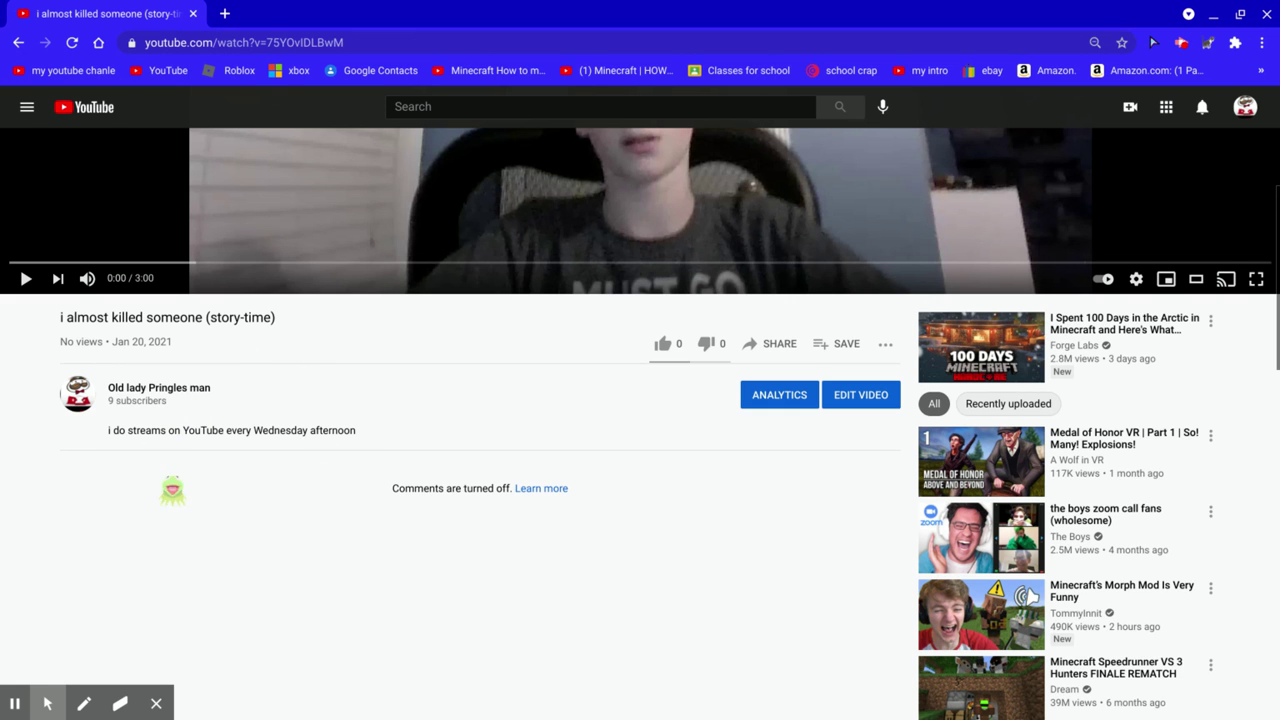
pyautogui.click(885, 395)
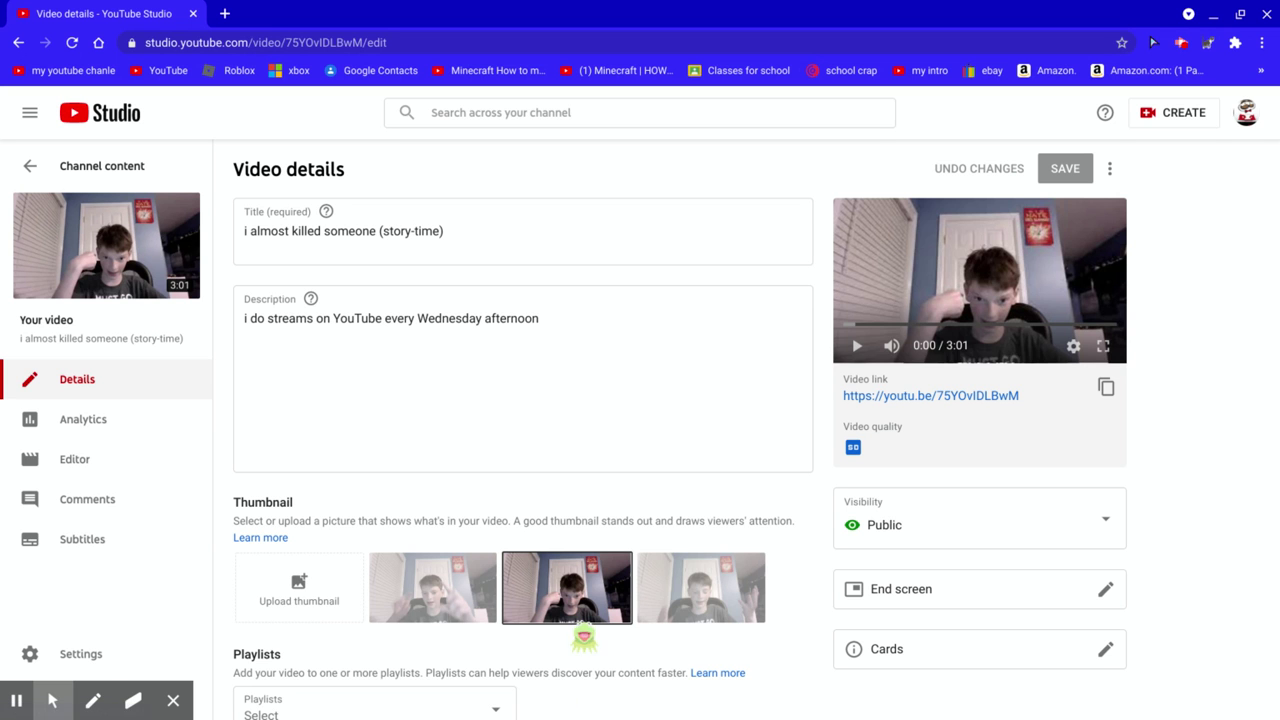
# Try the suggested thumbnails and select the first auto-generated one for the video
pyautogui.click(497, 607)
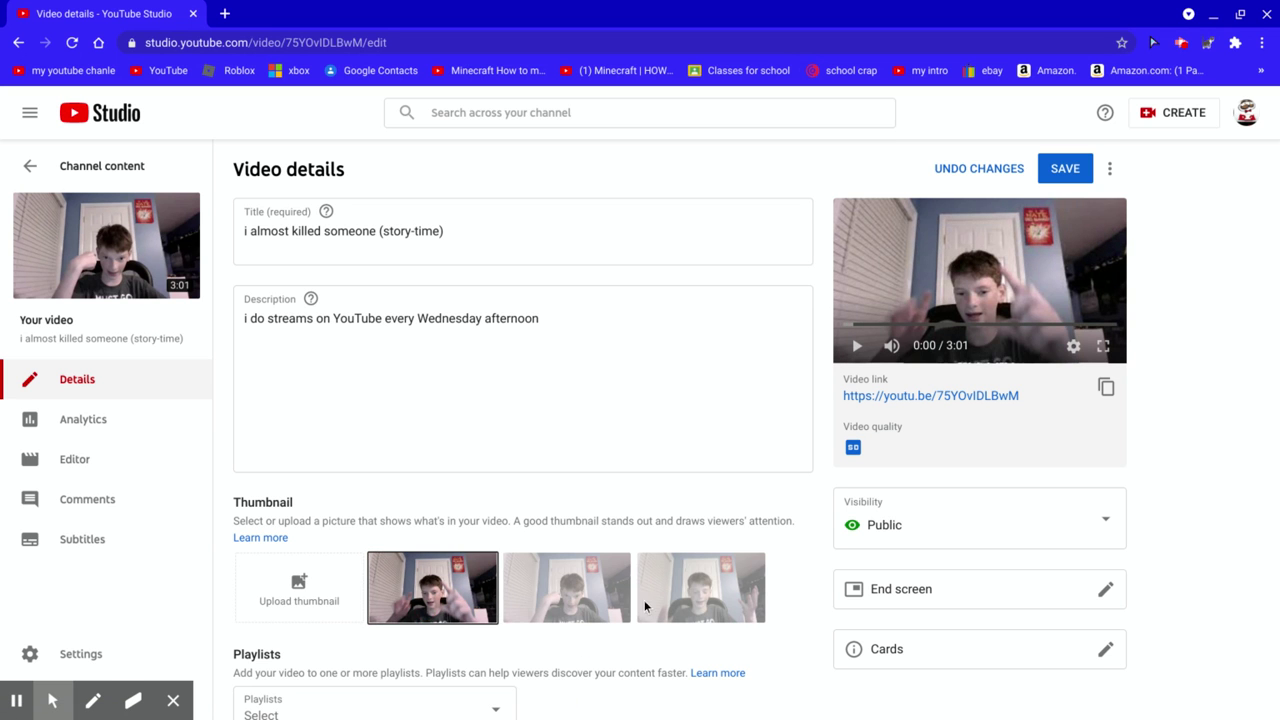
pyautogui.click(645, 606)
pyautogui.click(585, 617)
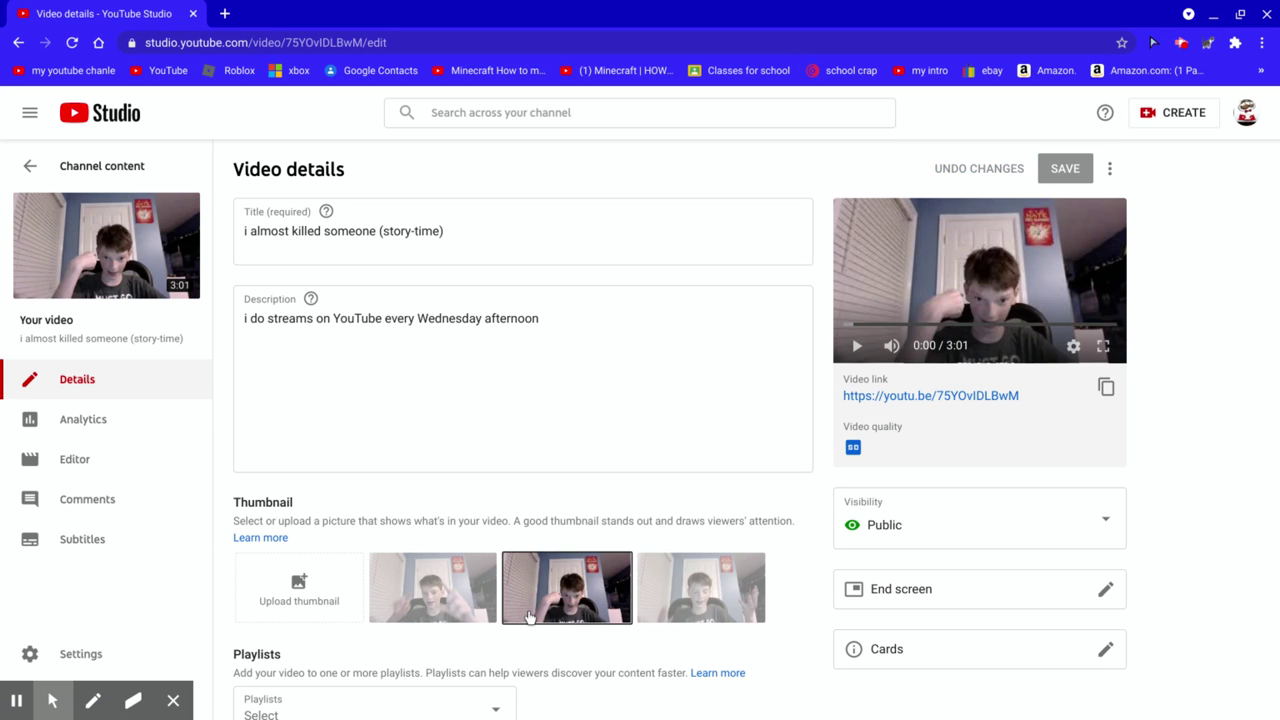
pyautogui.click(488, 610)
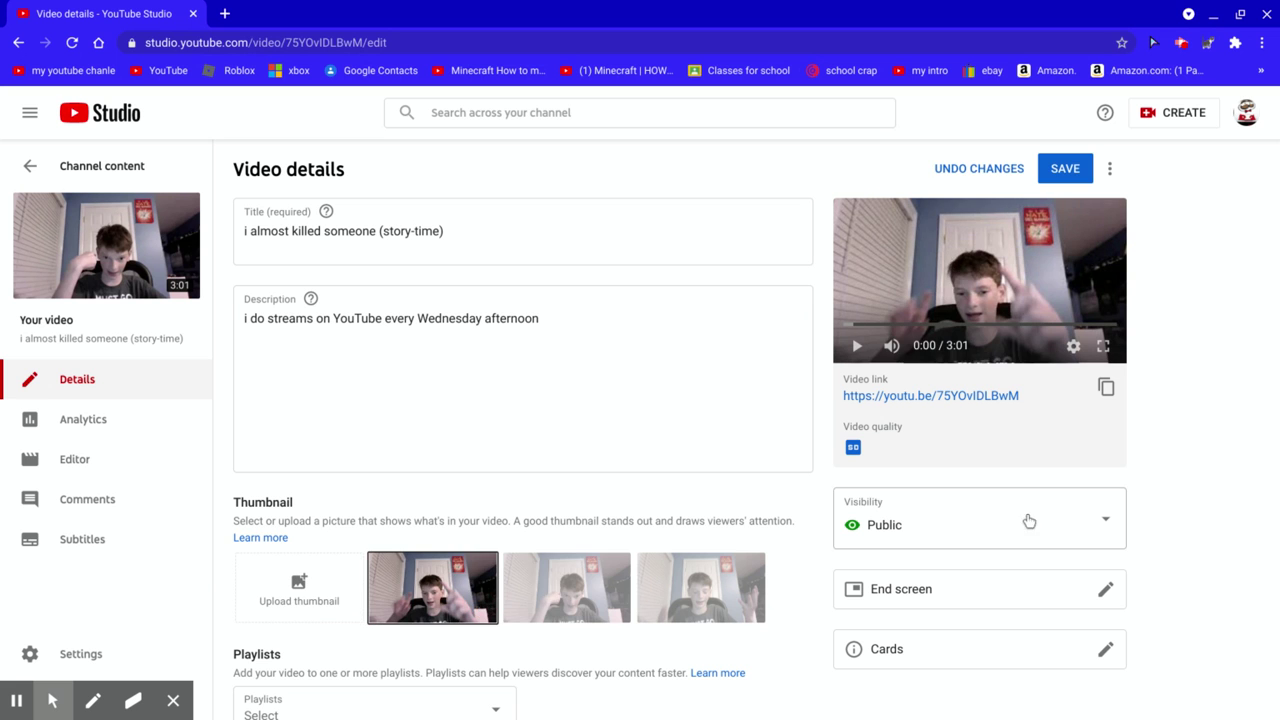
# Open the video's end screen editor and apply the template with 1 video, 1 playlist and 1 subscribe element
pyautogui.click(972, 588)
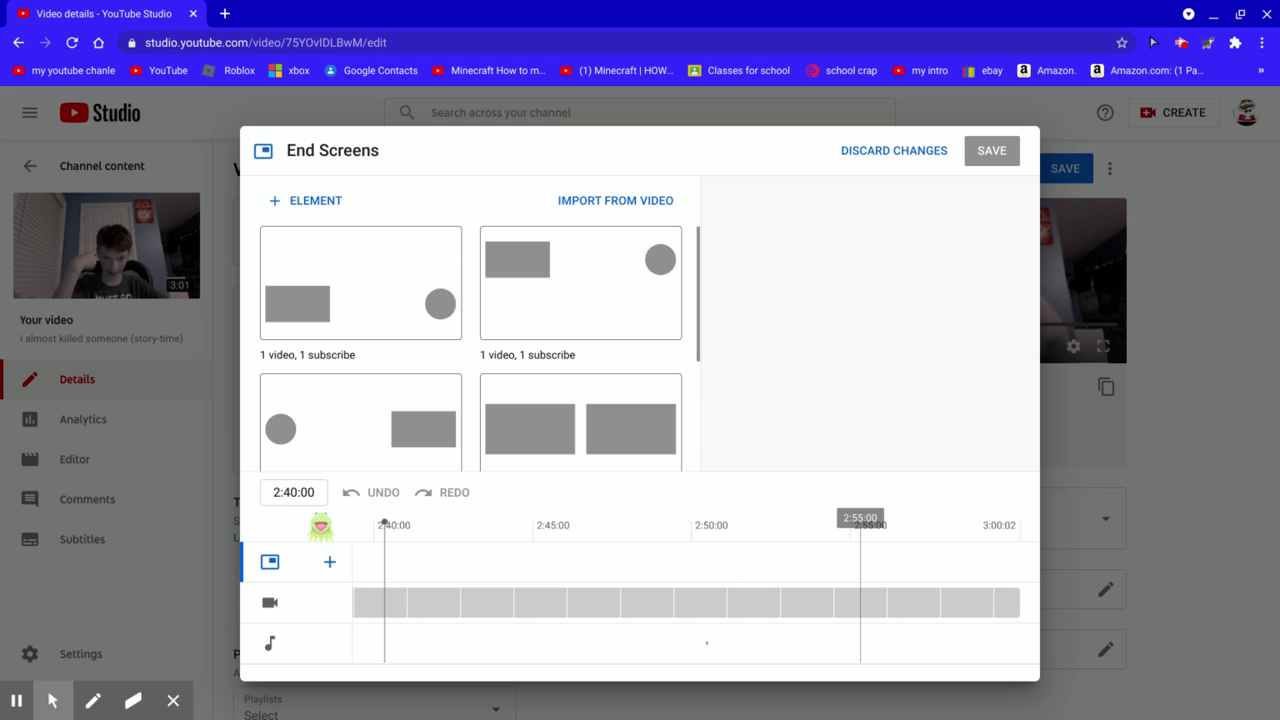
pyautogui.scroll(-2, 605, 325)
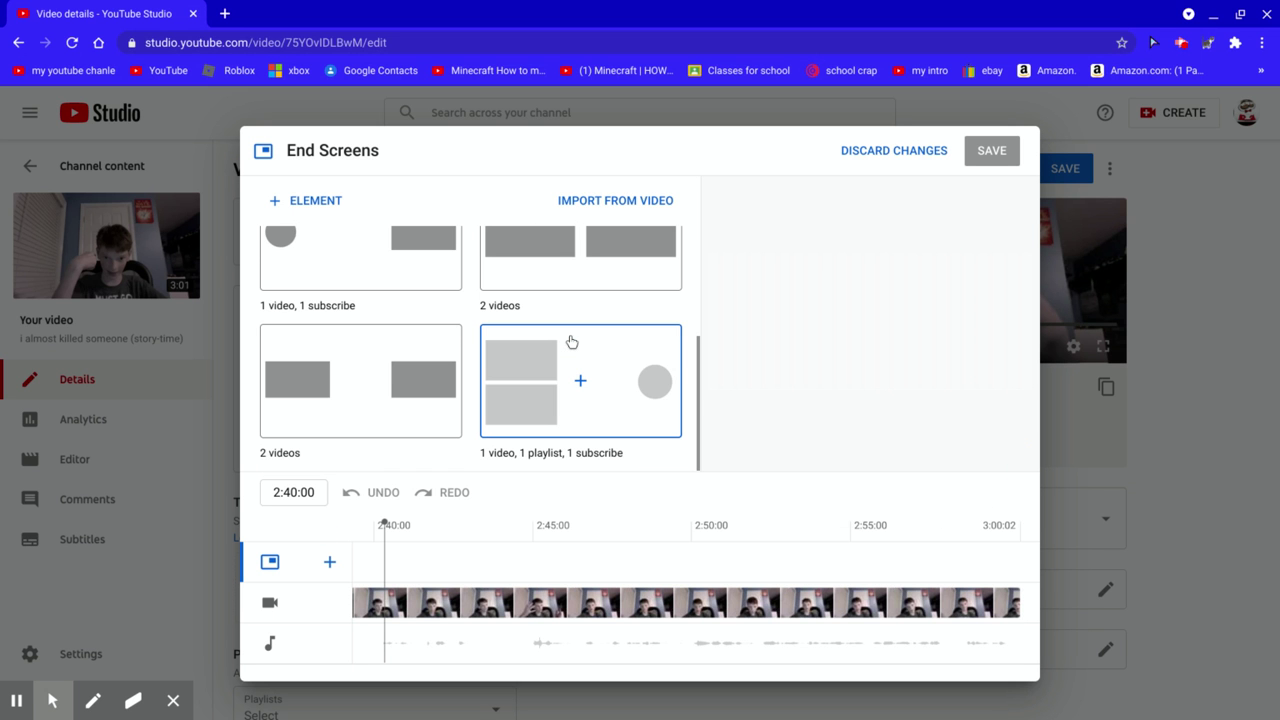
pyautogui.click(571, 350)
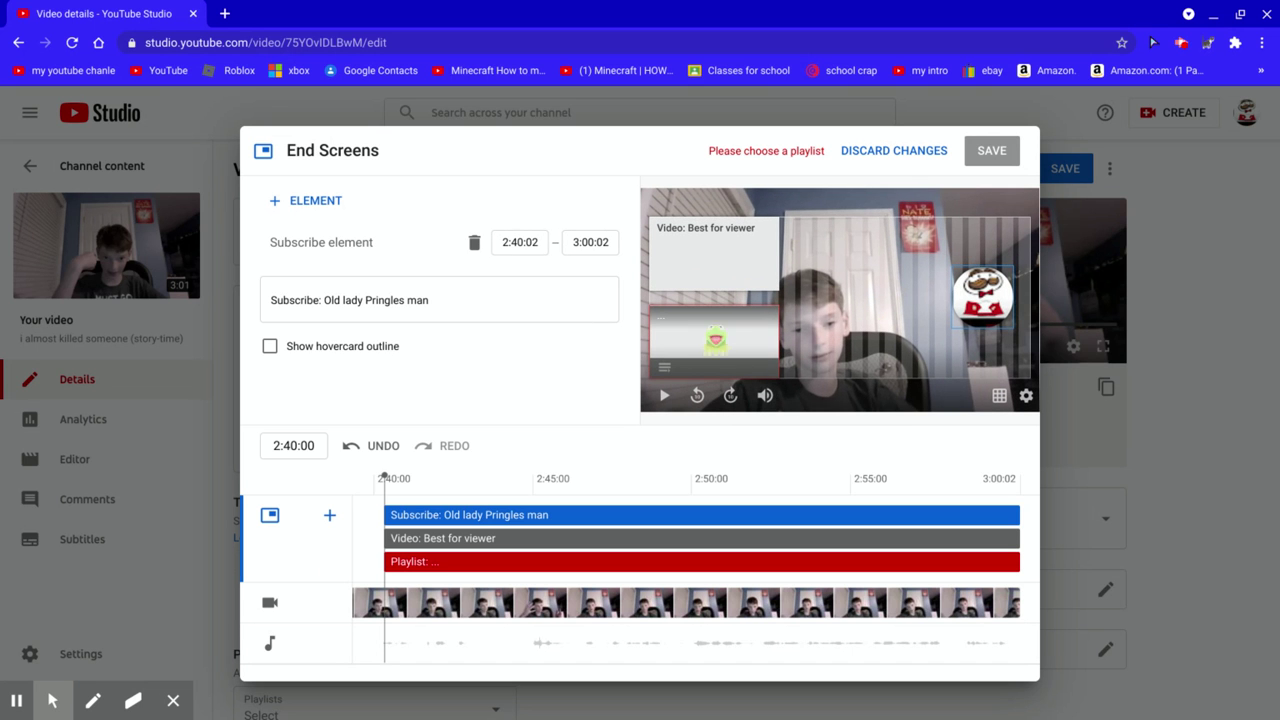
pyautogui.click(729, 341)
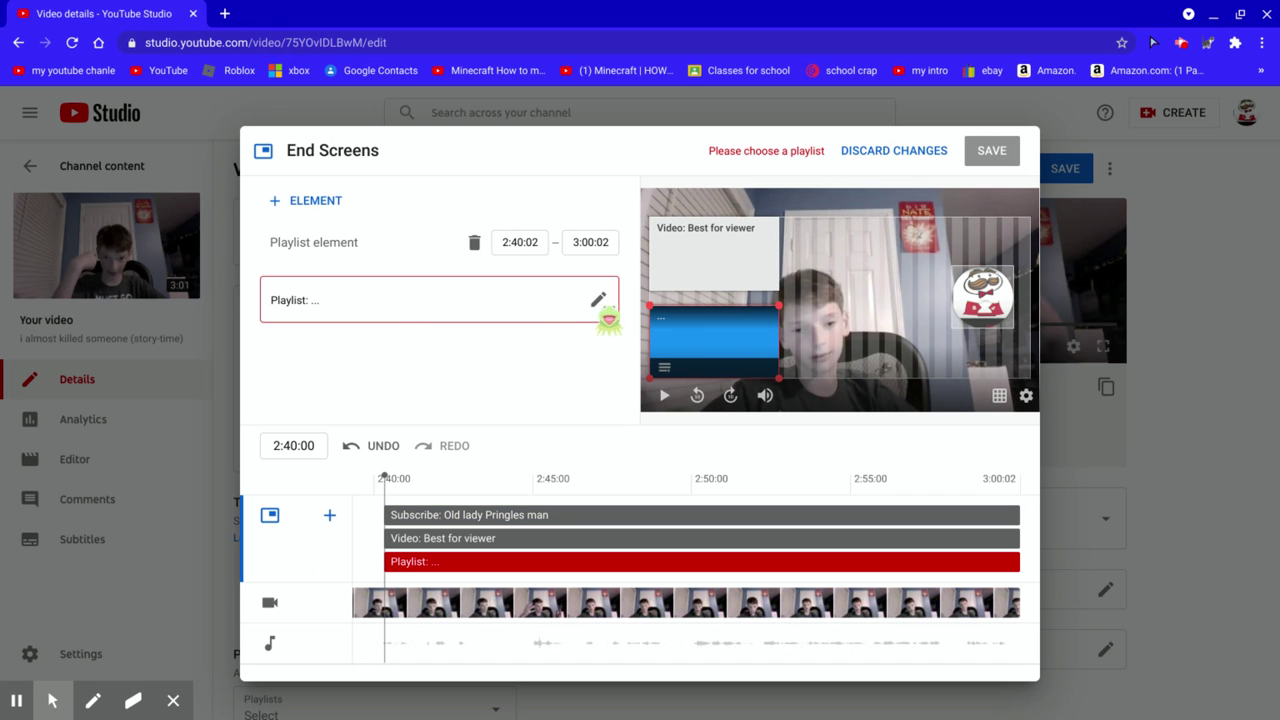
# Add a video element to the end screen and place it just right of the "Best for viewer" video
pyautogui.click(283, 203)
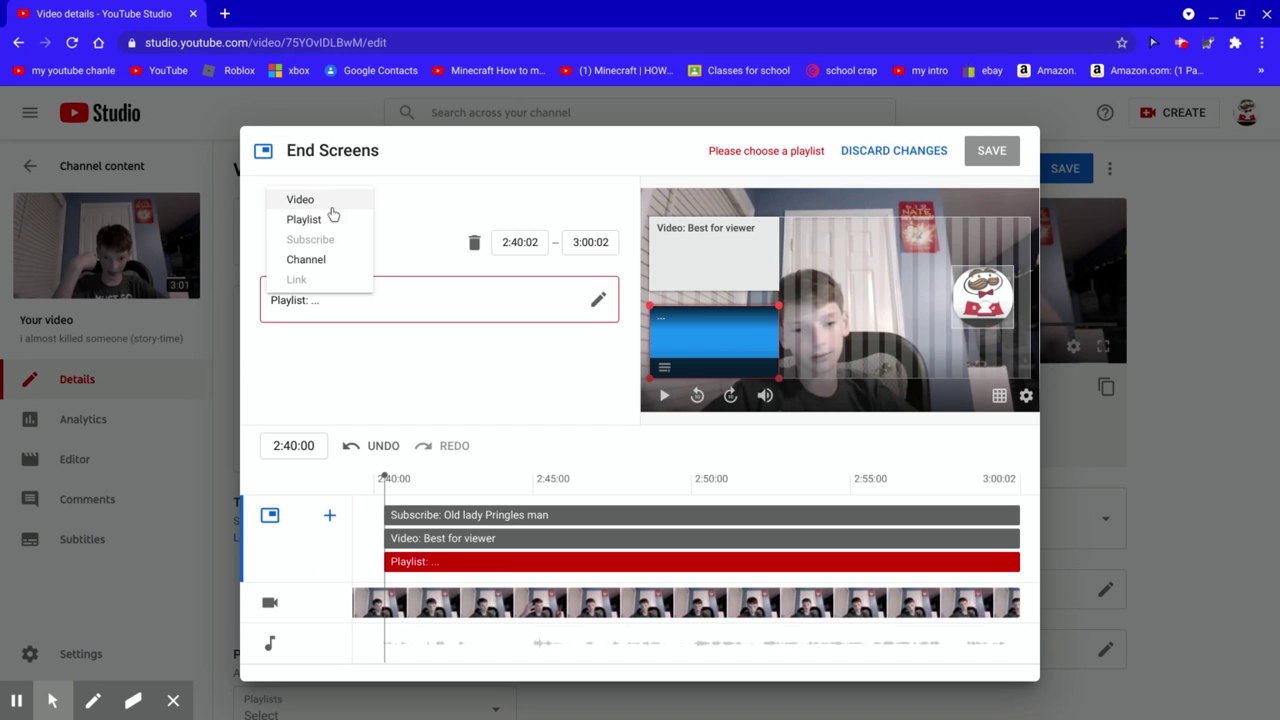
pyautogui.click(330, 205)
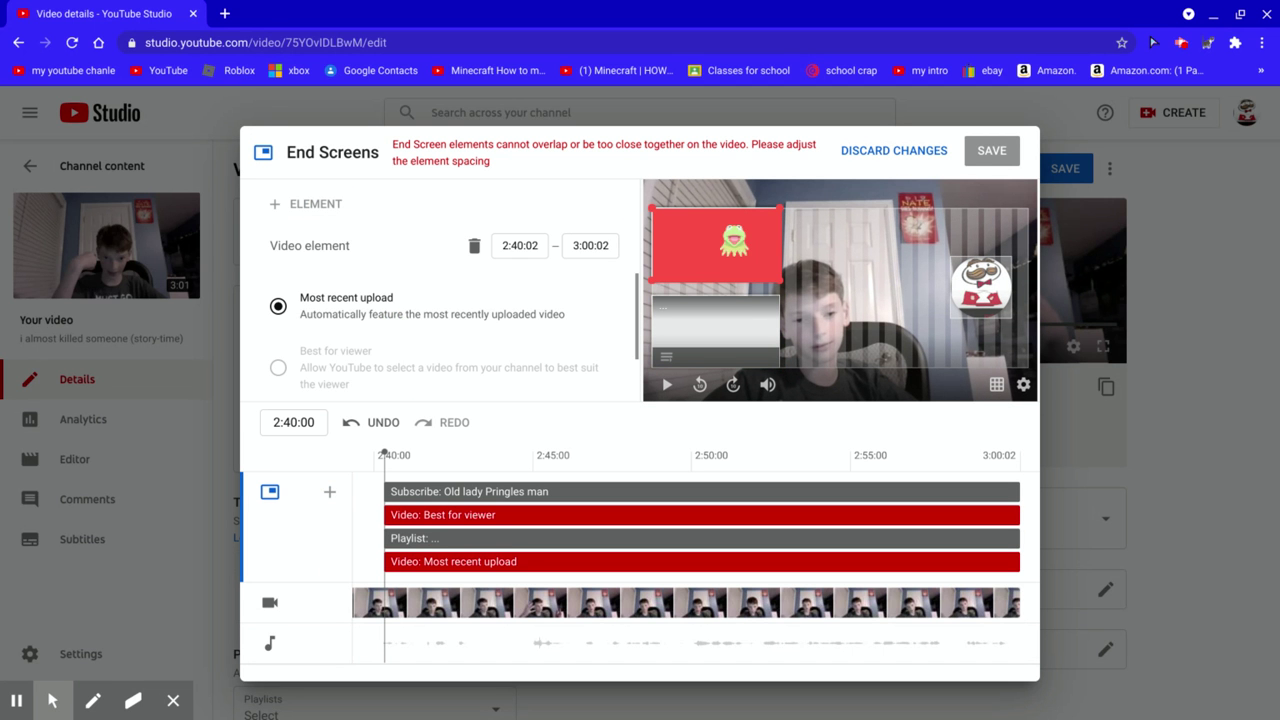
pyautogui.moveTo(736, 252); pyautogui.dragTo(867, 255)
# Set the new video element to show the specific video "Tickle tickle tickle"
pyautogui.scroll(-1, 318, 362)
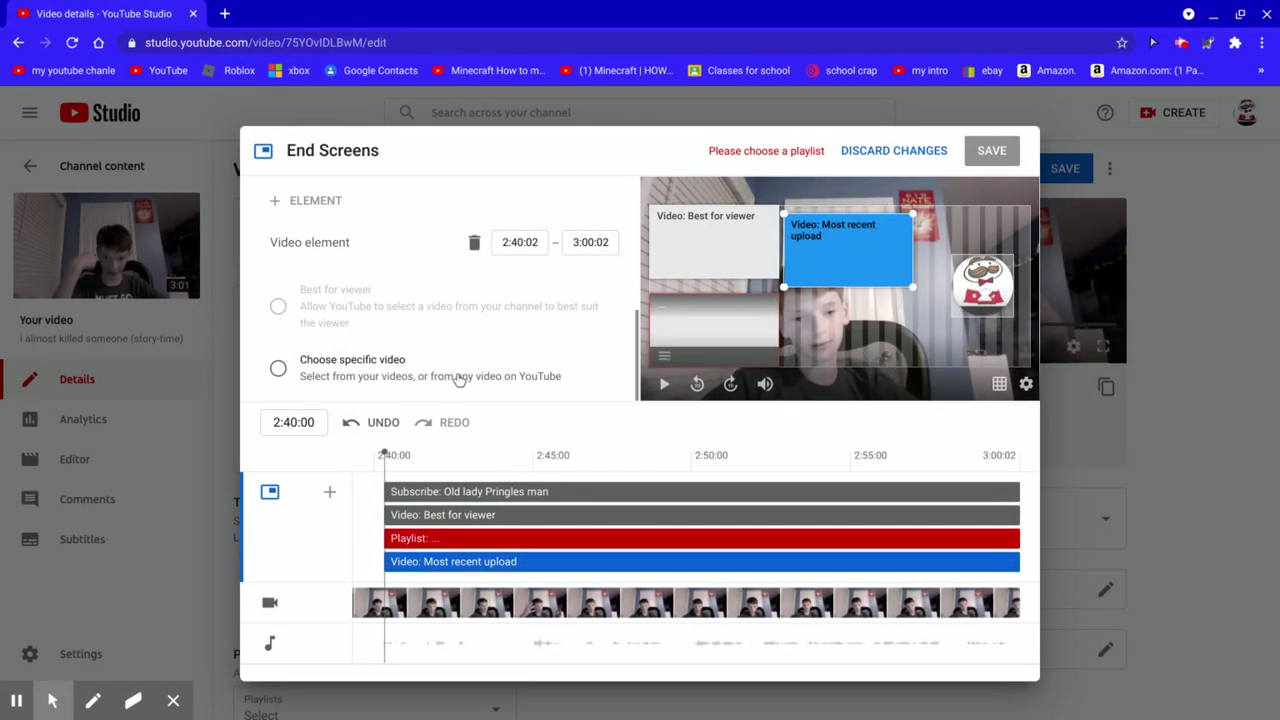
pyautogui.click(343, 378)
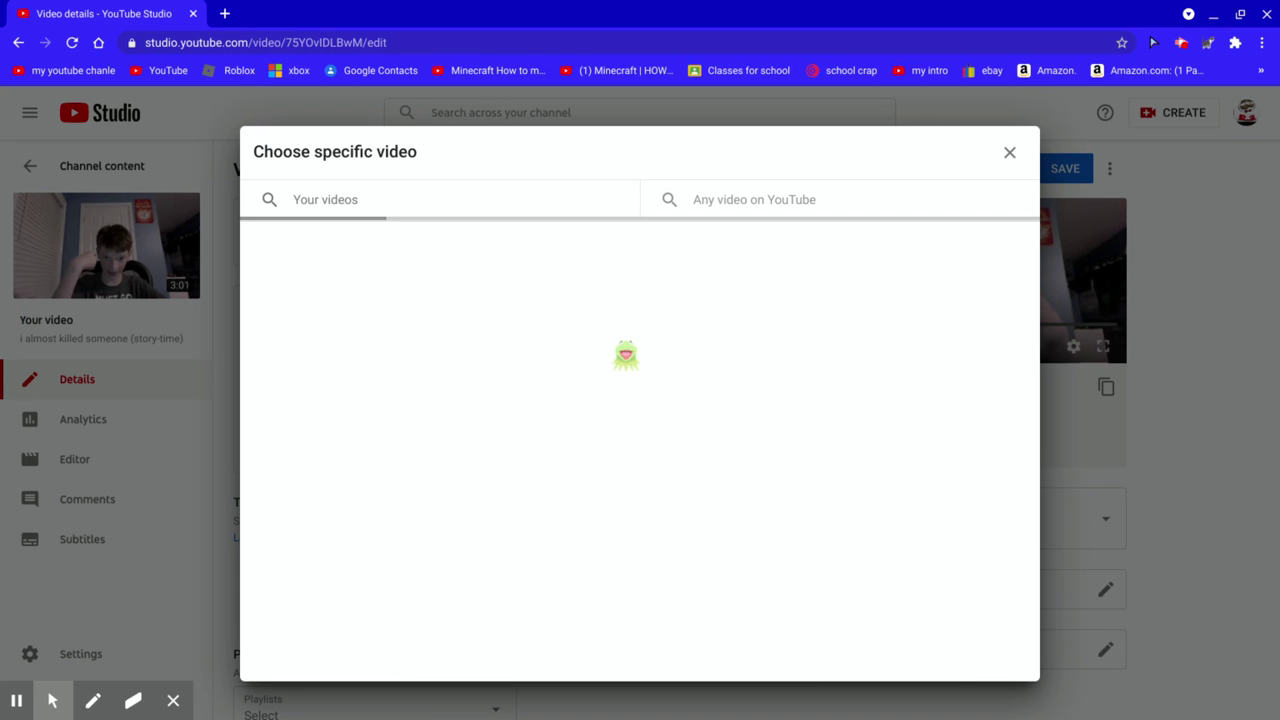
pyautogui.scroll(-1, 740, 420)
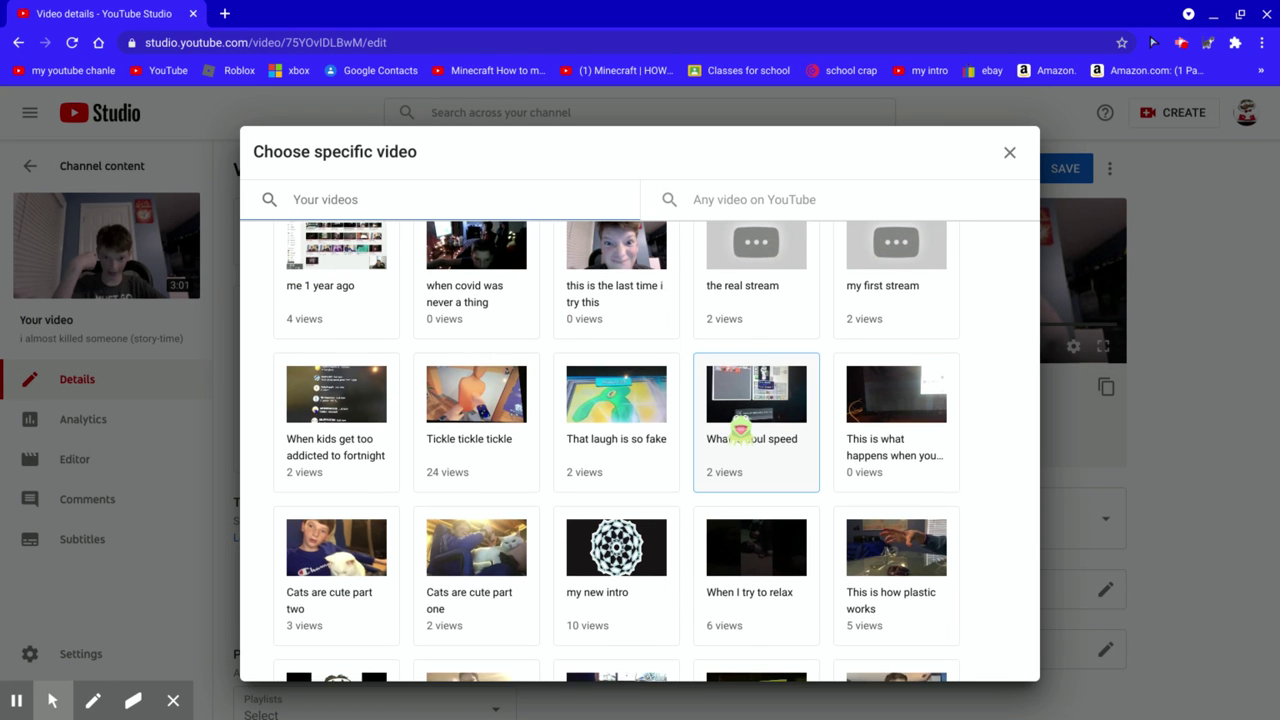
pyautogui.scroll(1, 740, 428)
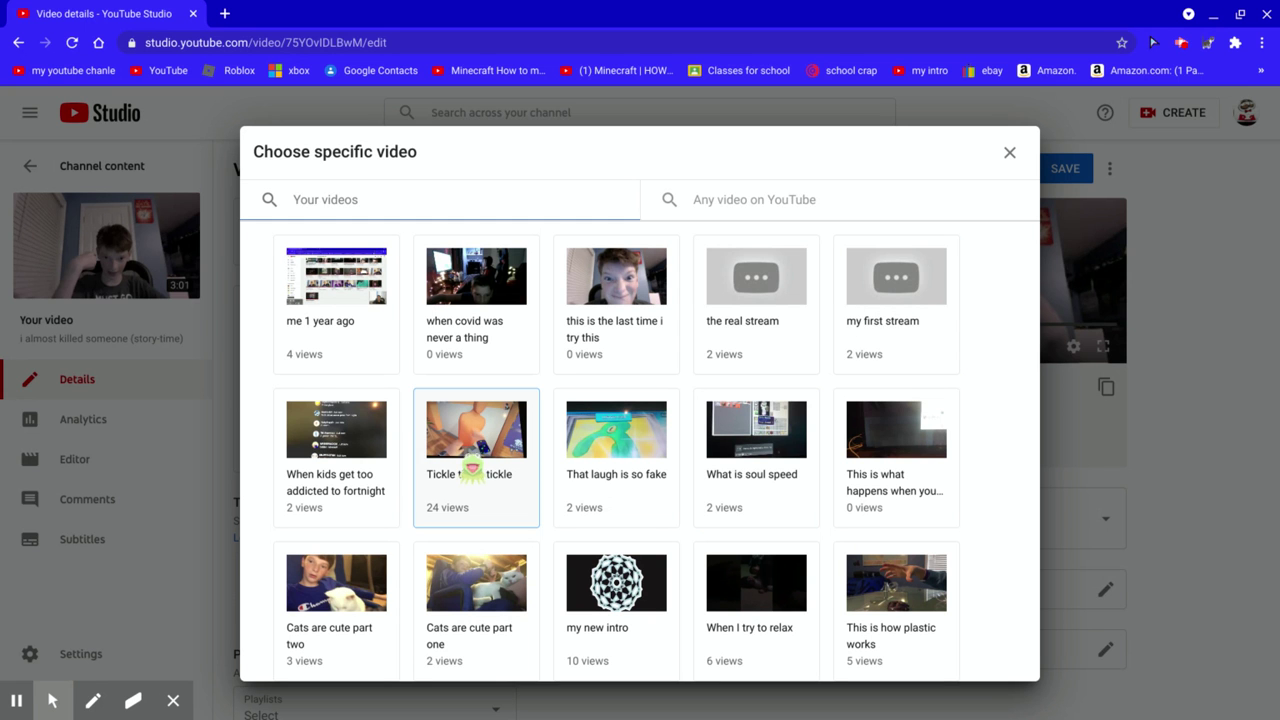
pyautogui.click(480, 510)
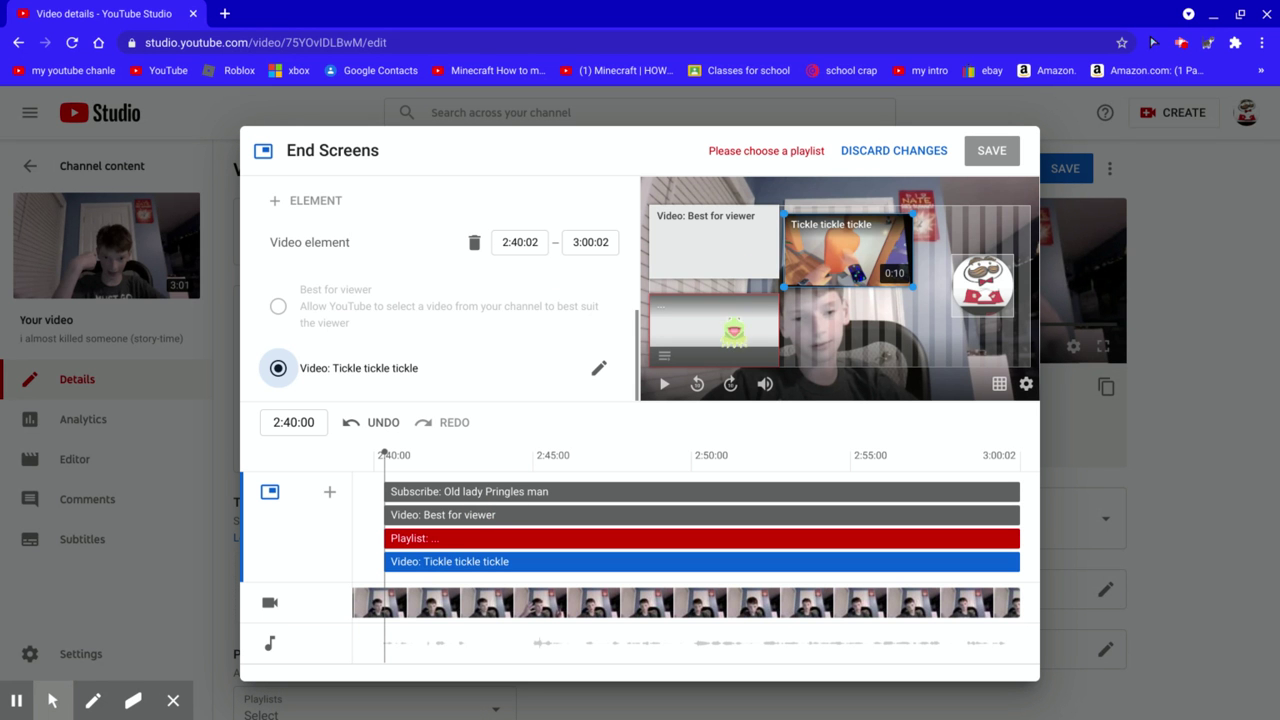
# Delete the empty playlist element from the end screen
pyautogui.click(730, 330)
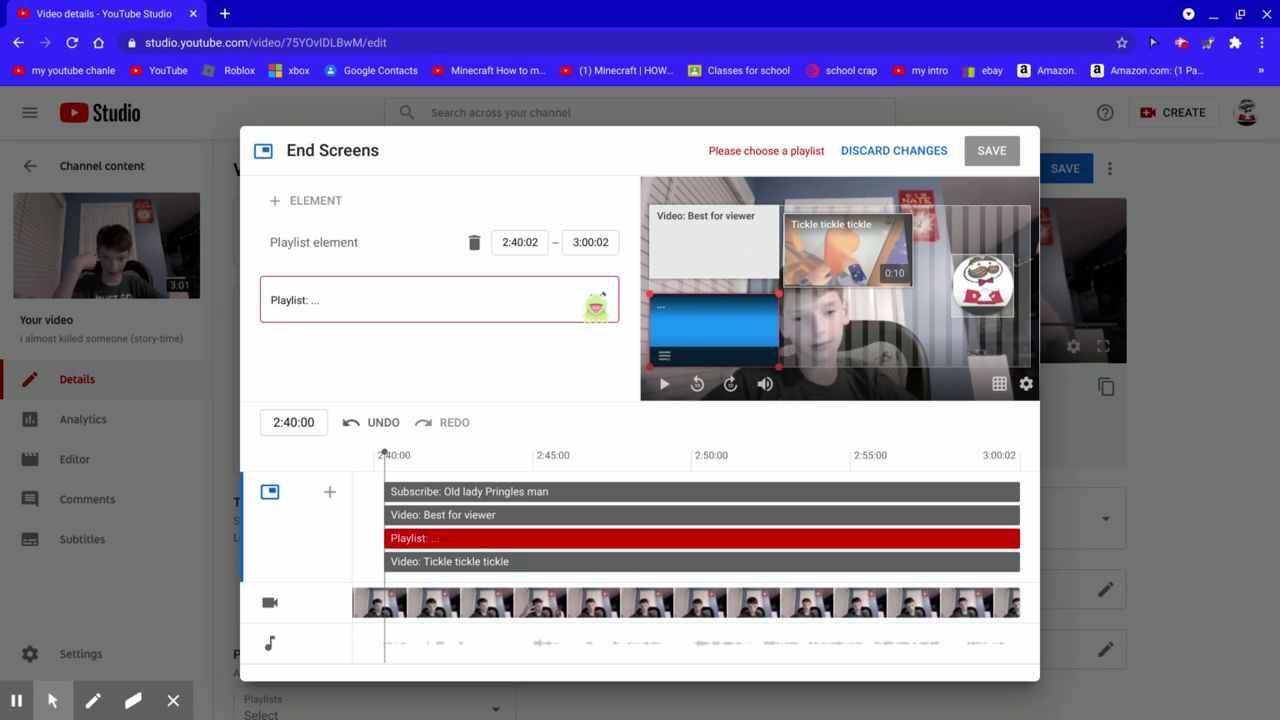
pyautogui.click(846, 237)
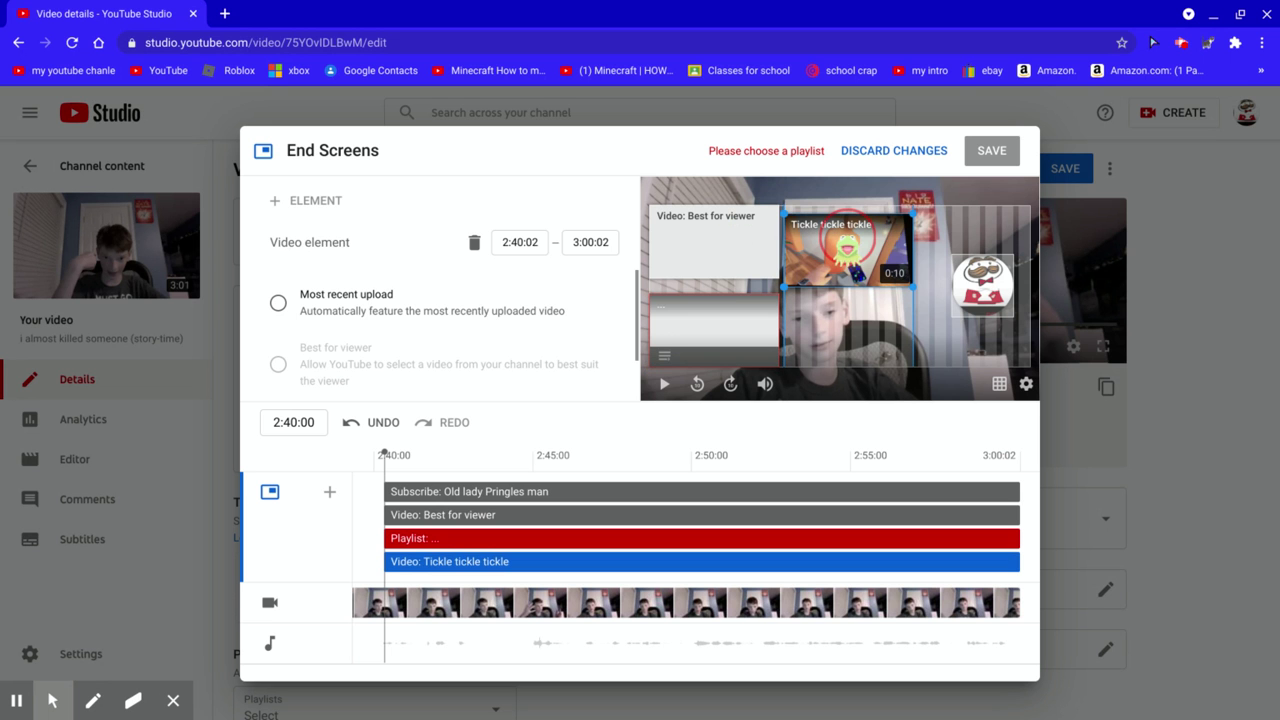
pyautogui.click(720, 318)
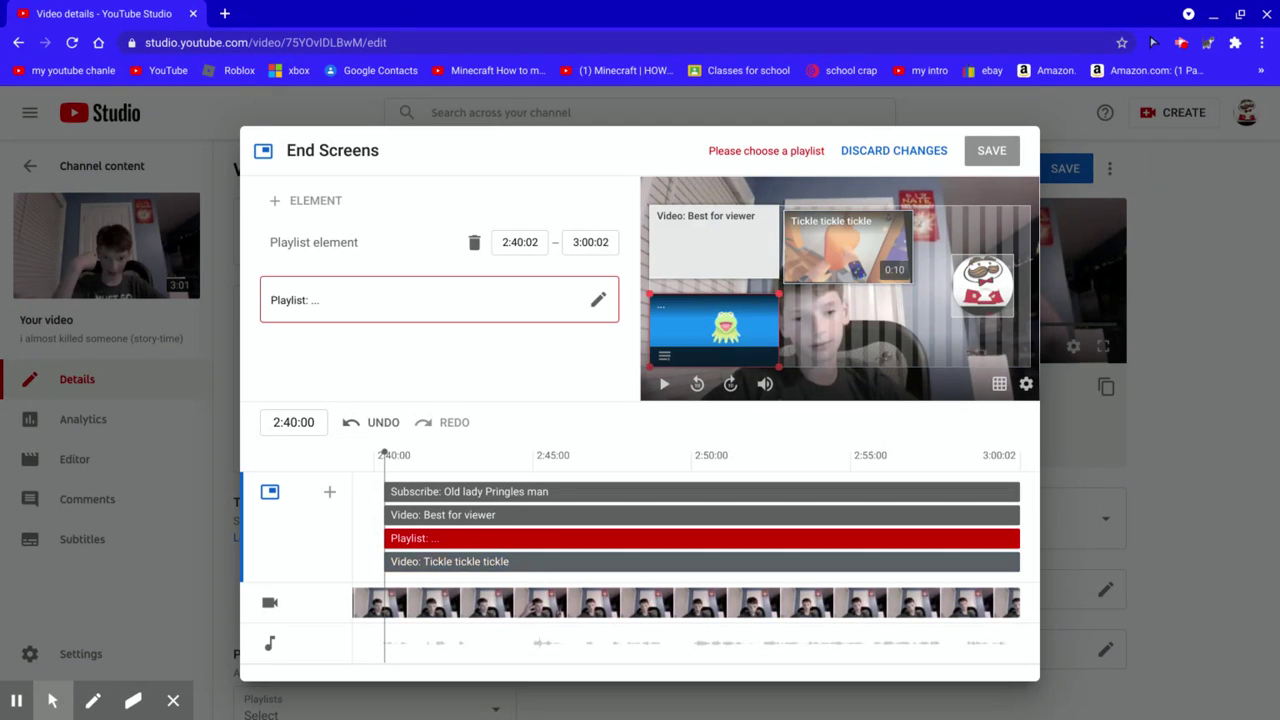
pyautogui.click(474, 242)
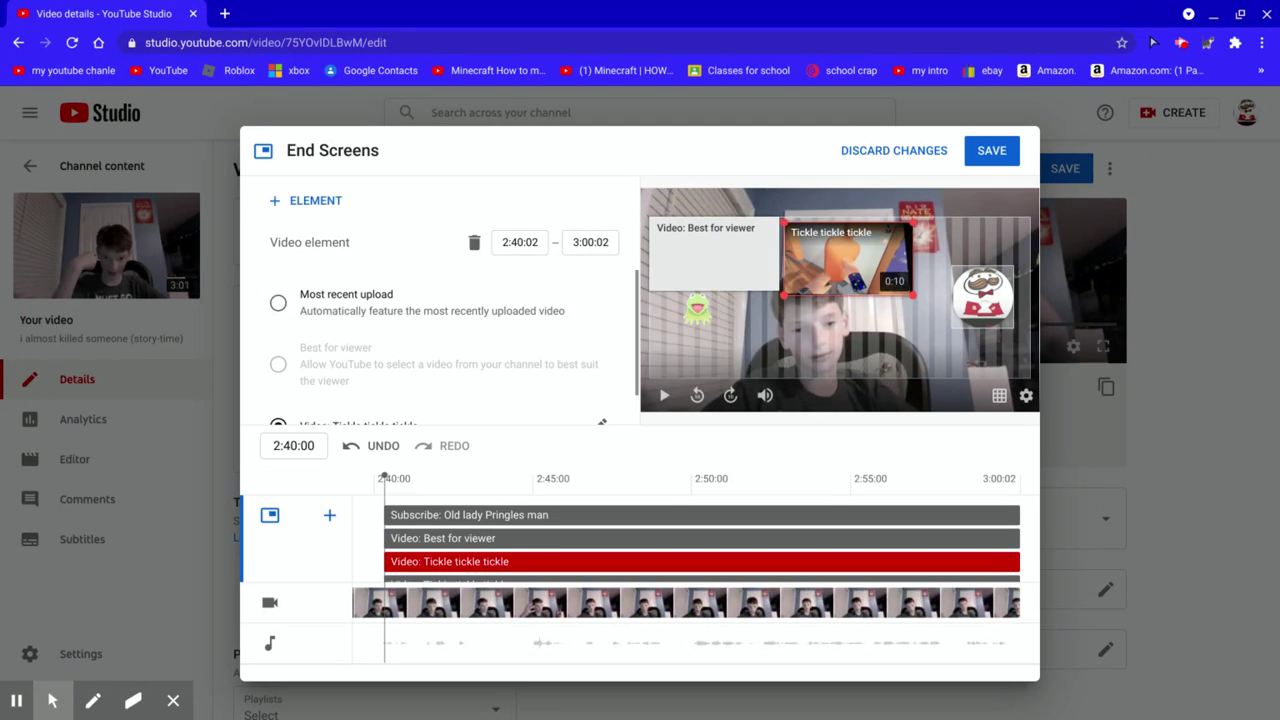
# Add another video element to the end screen and set it to the specific video "Magic"
pyautogui.click(279, 203)
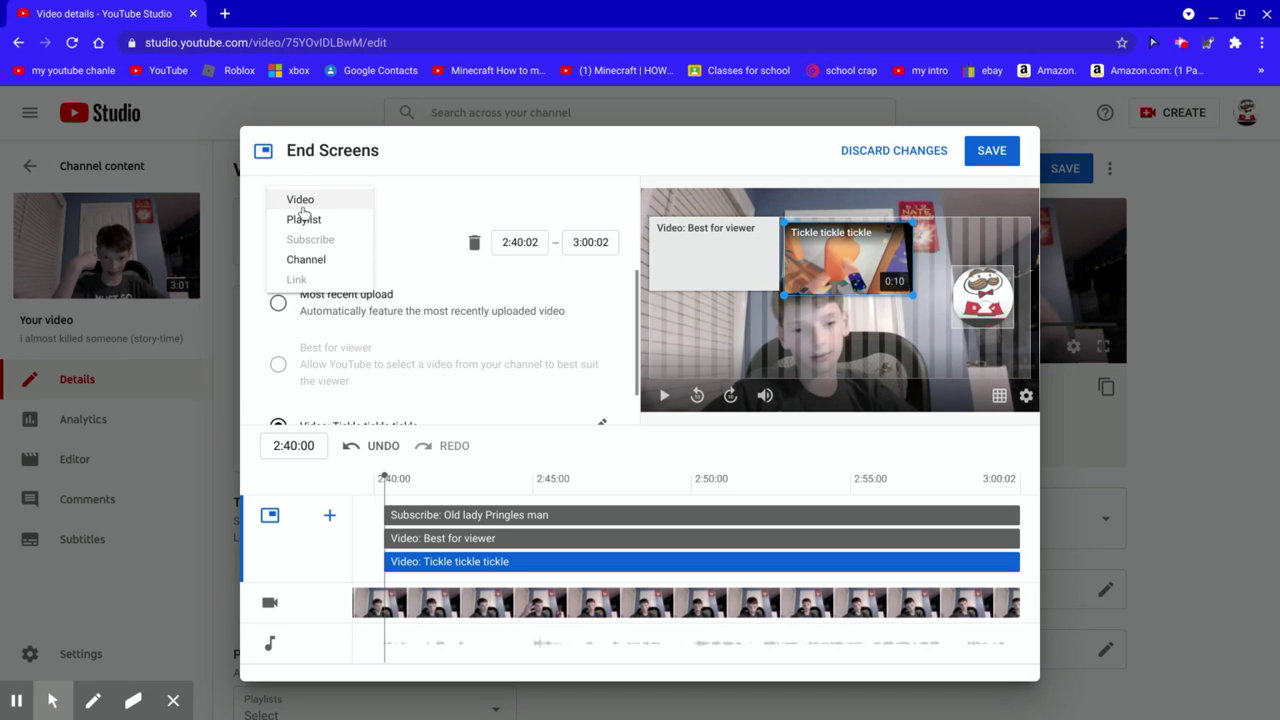
pyautogui.click(302, 206)
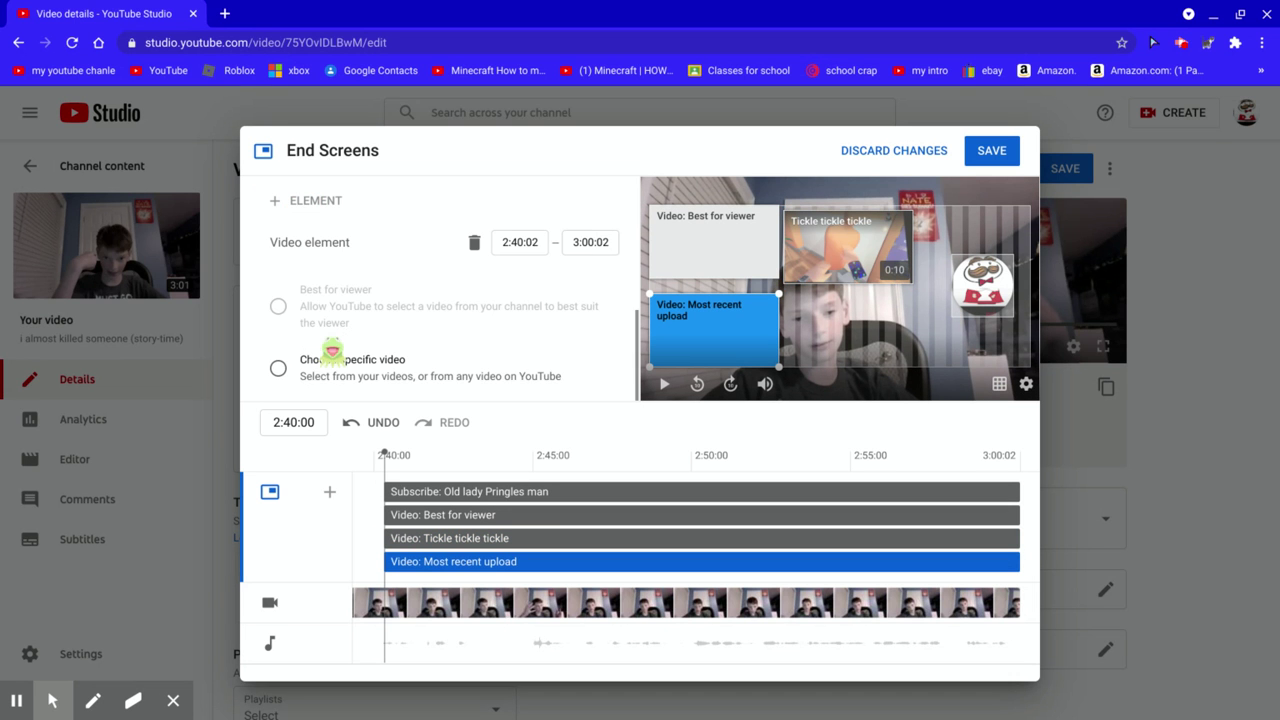
pyautogui.click(333, 370)
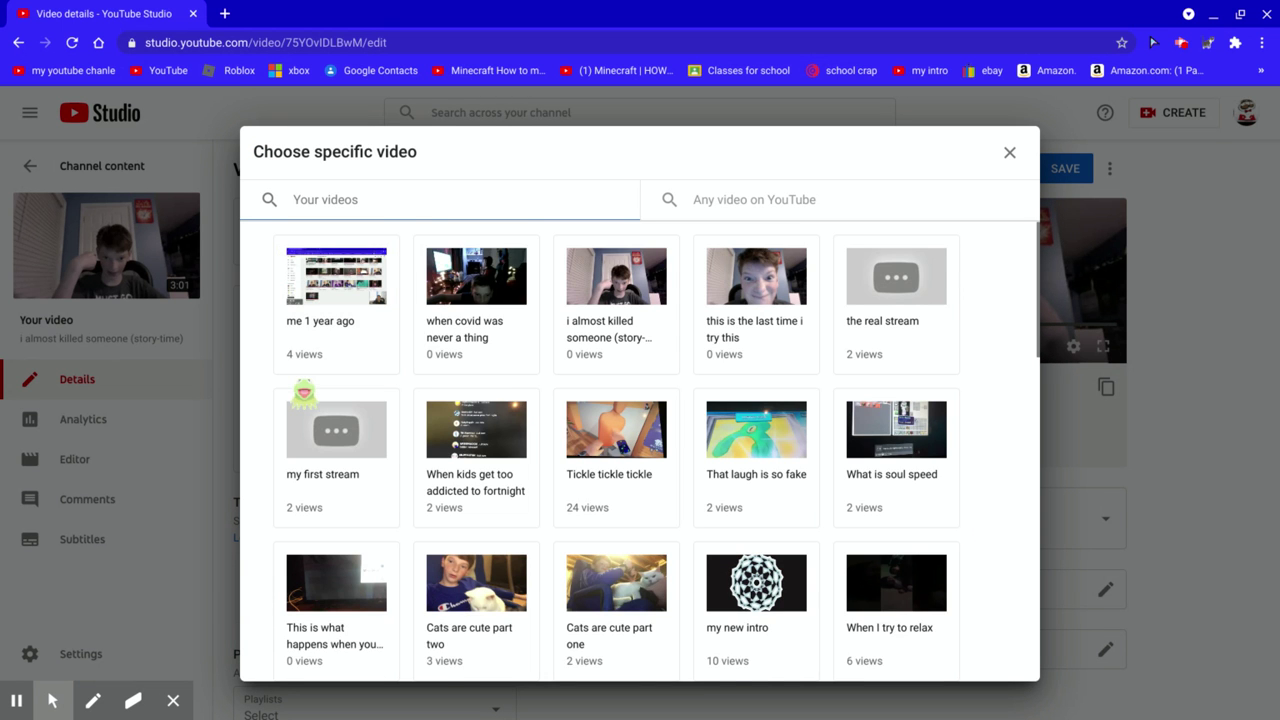
pyautogui.scroll(-2, 568, 410)
pyautogui.scroll(-3, 568, 410)
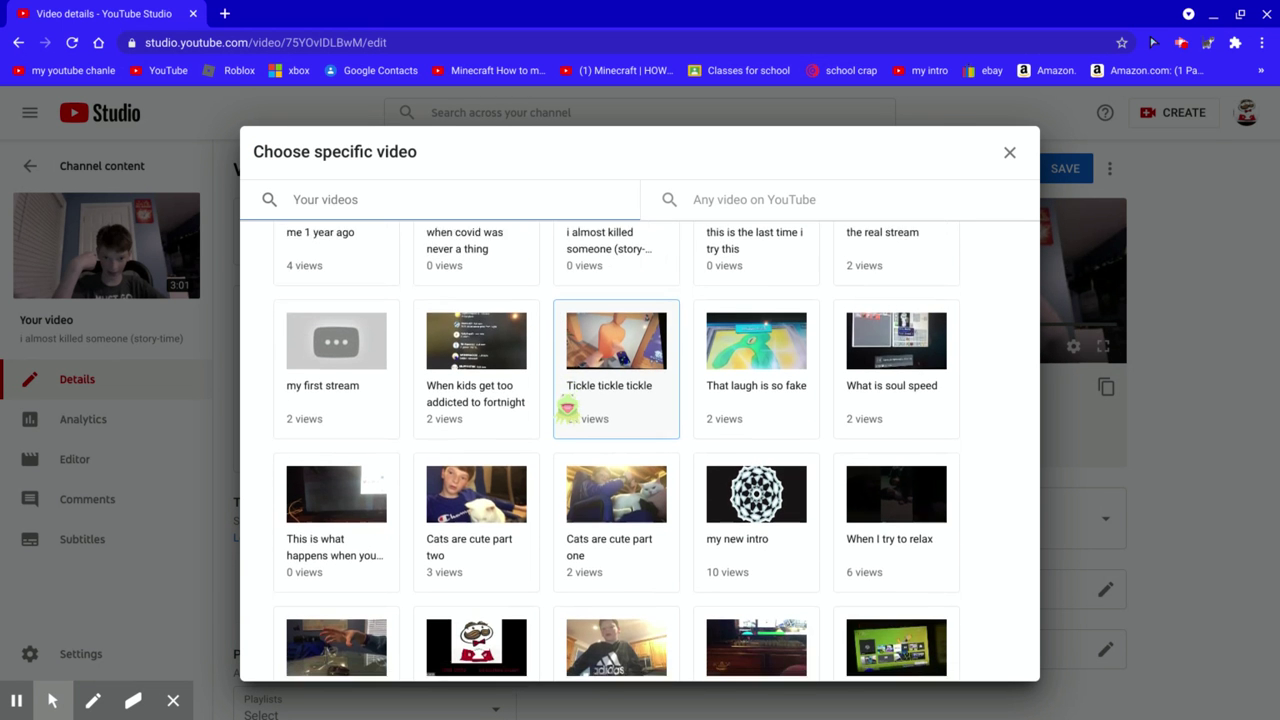
pyautogui.scroll(-6, 617, 451)
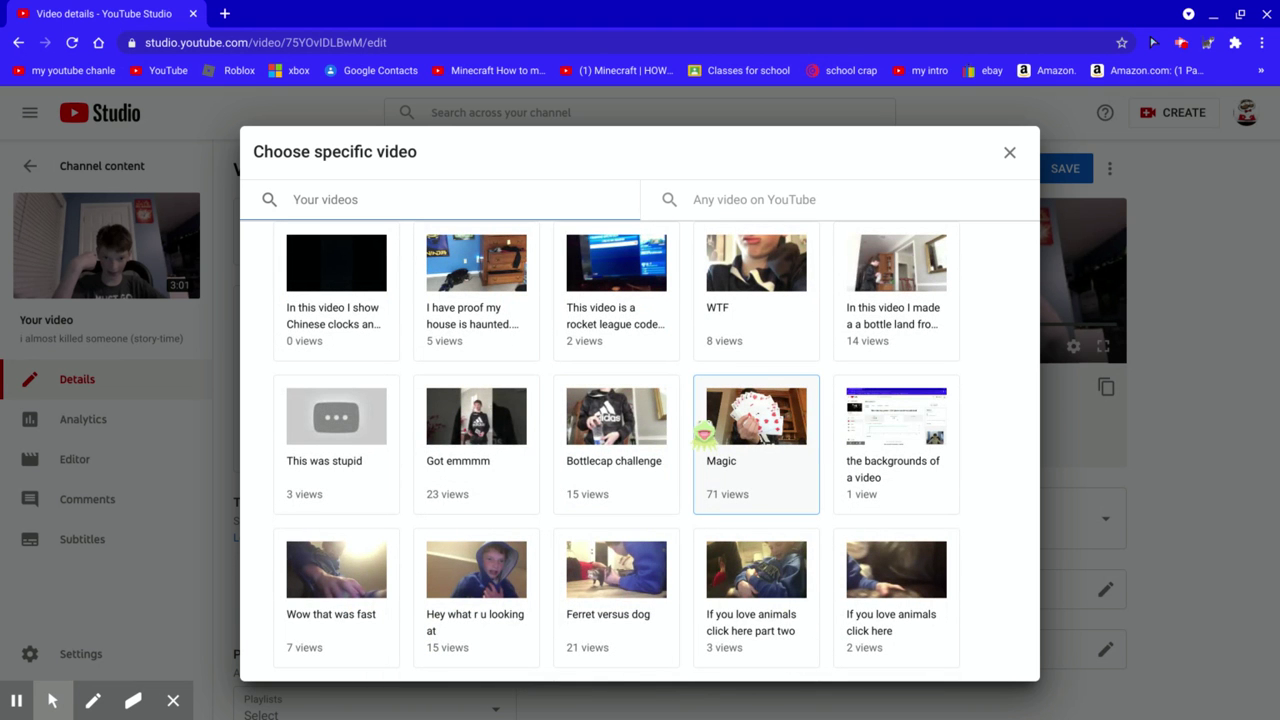
pyautogui.scroll(1, 632, 603)
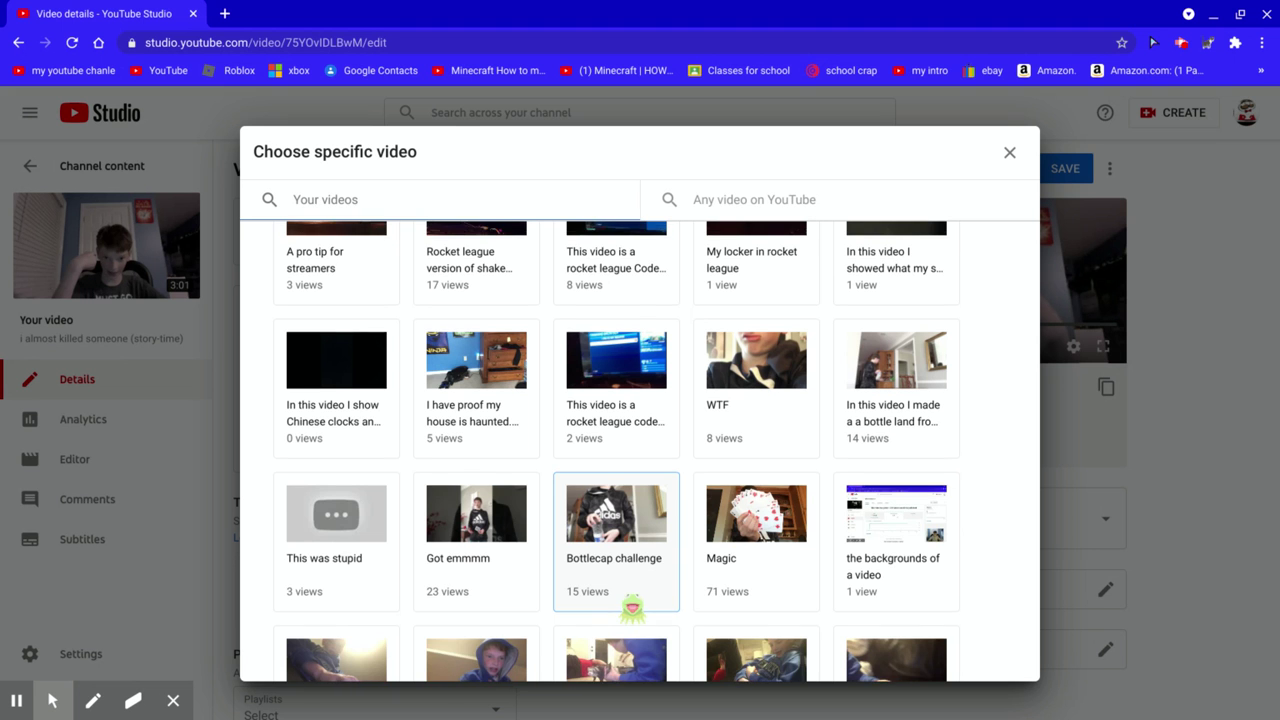
pyautogui.scroll(1, 632, 603)
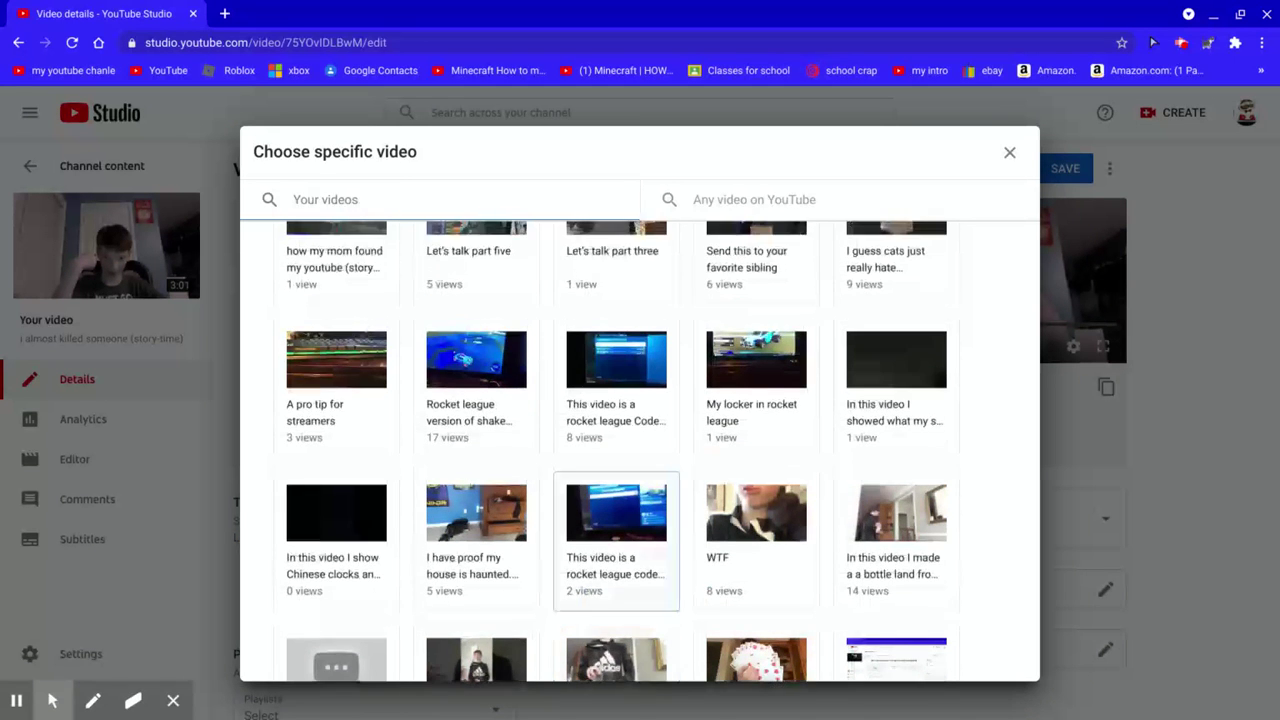
pyautogui.scroll(-1, 632, 603)
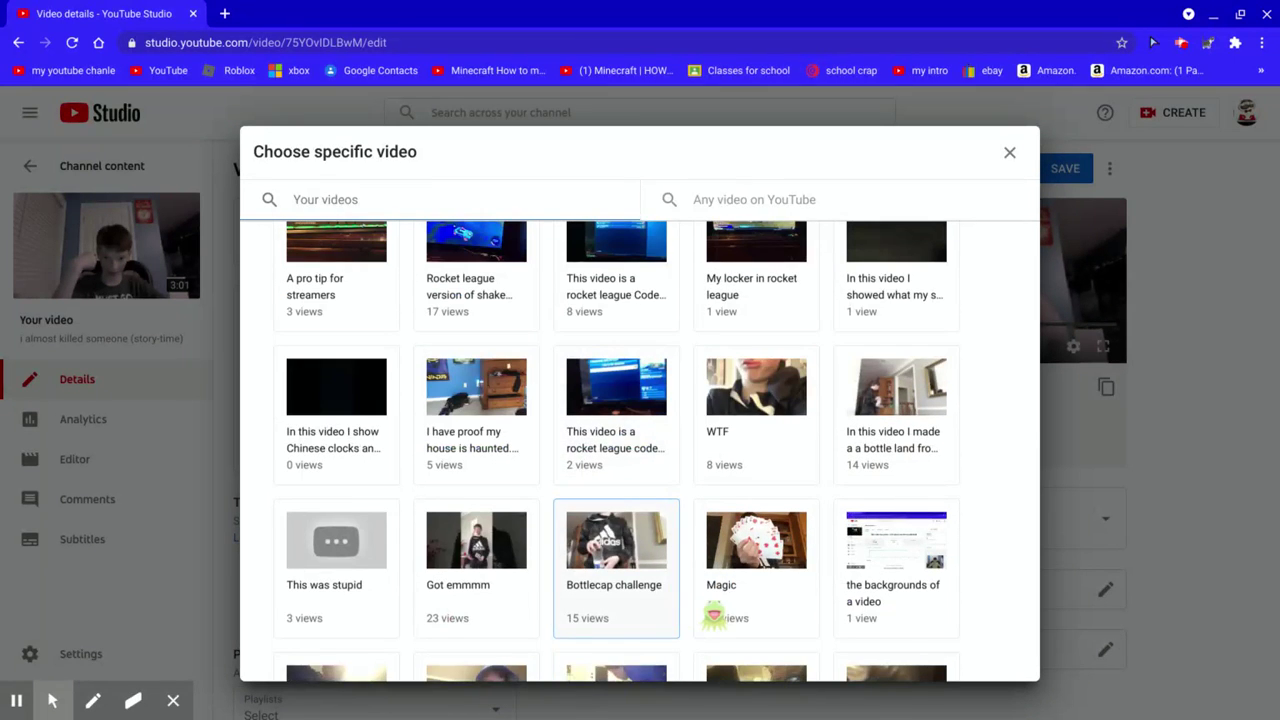
pyautogui.click(714, 600)
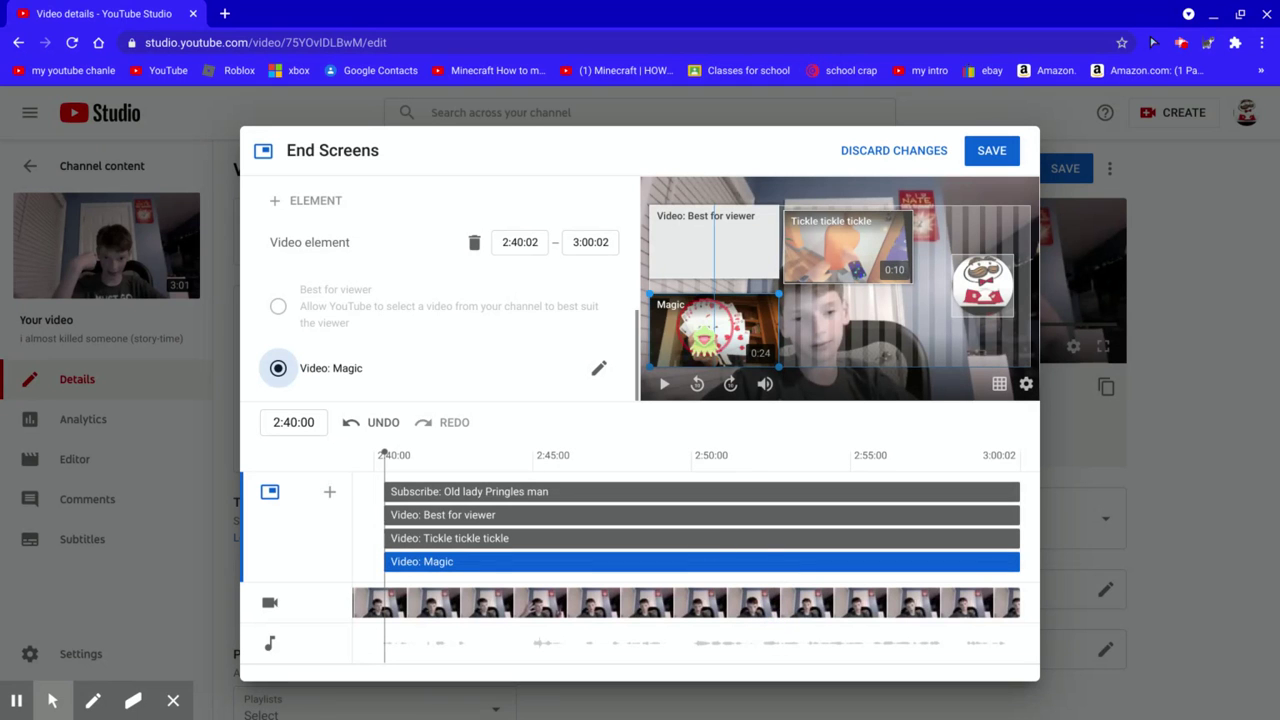
# Rearrange the end screen: Magic directly below "Best for viewer", Tickle tickle tickle farther right, and the subscribe element near the centre
pyautogui.moveTo(714, 331); pyautogui.dragTo(714, 320)
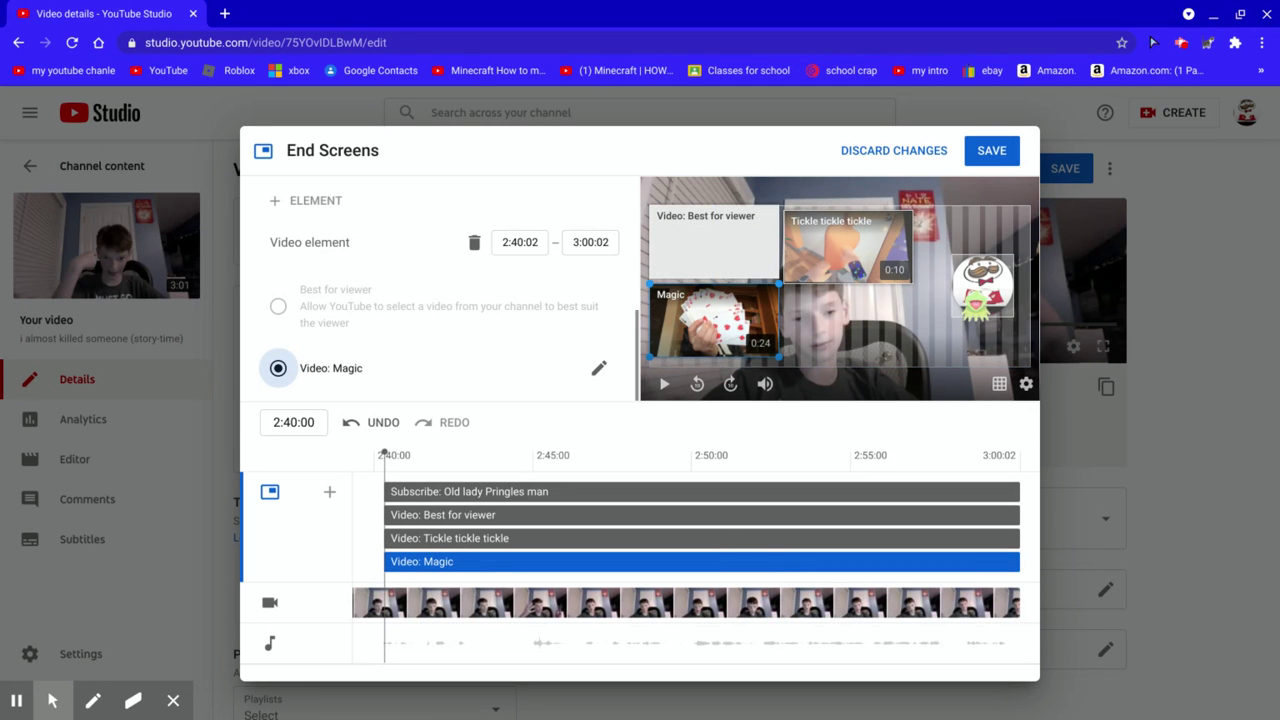
pyautogui.moveTo(982, 285); pyautogui.dragTo(865, 325)
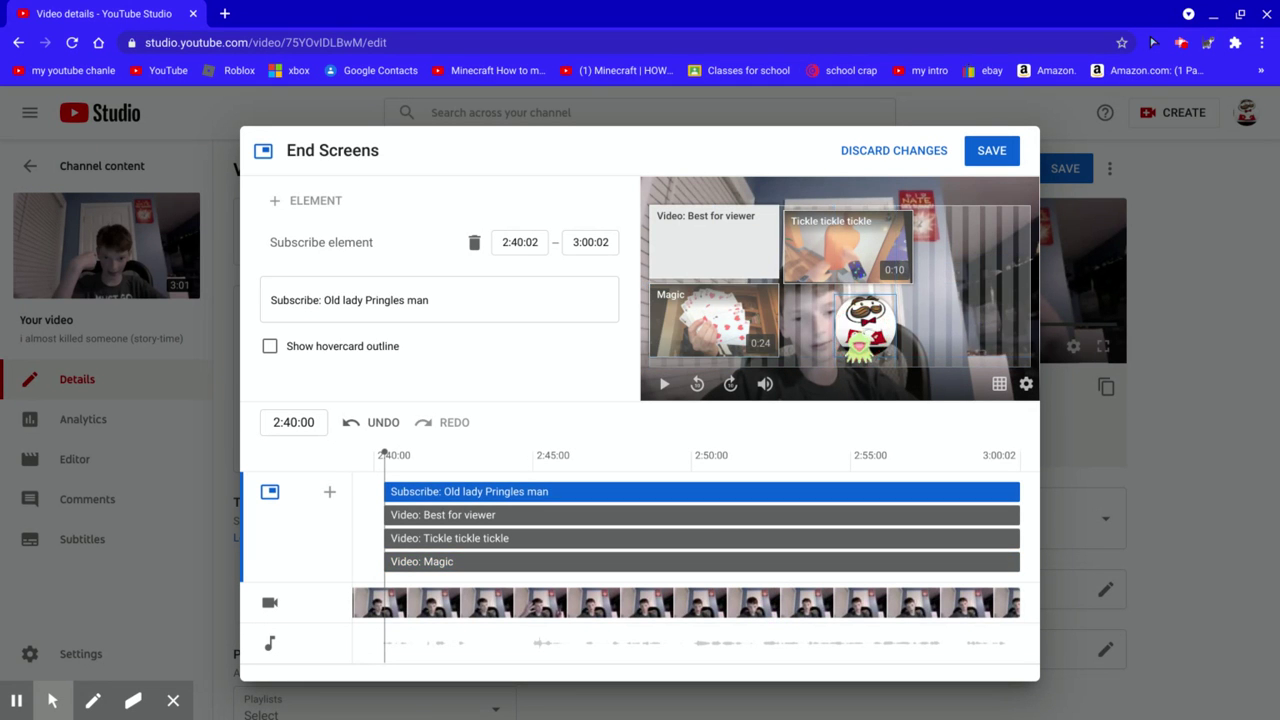
pyautogui.moveTo(872, 264); pyautogui.dragTo(972, 264)
pyautogui.moveTo(852, 348); pyautogui.dragTo(822, 325)
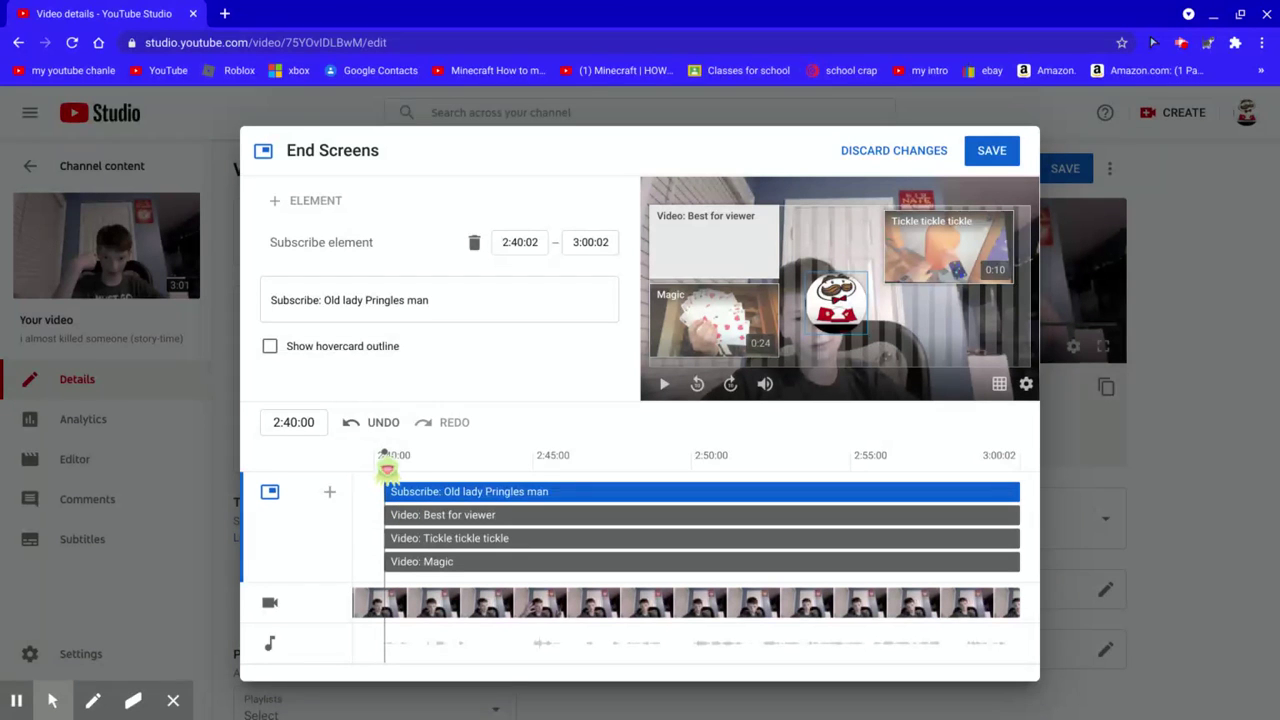
# Preview the end screen at 2:40:05 and save it
pyautogui.moveTo(388, 462); pyautogui.dragTo(411, 456)
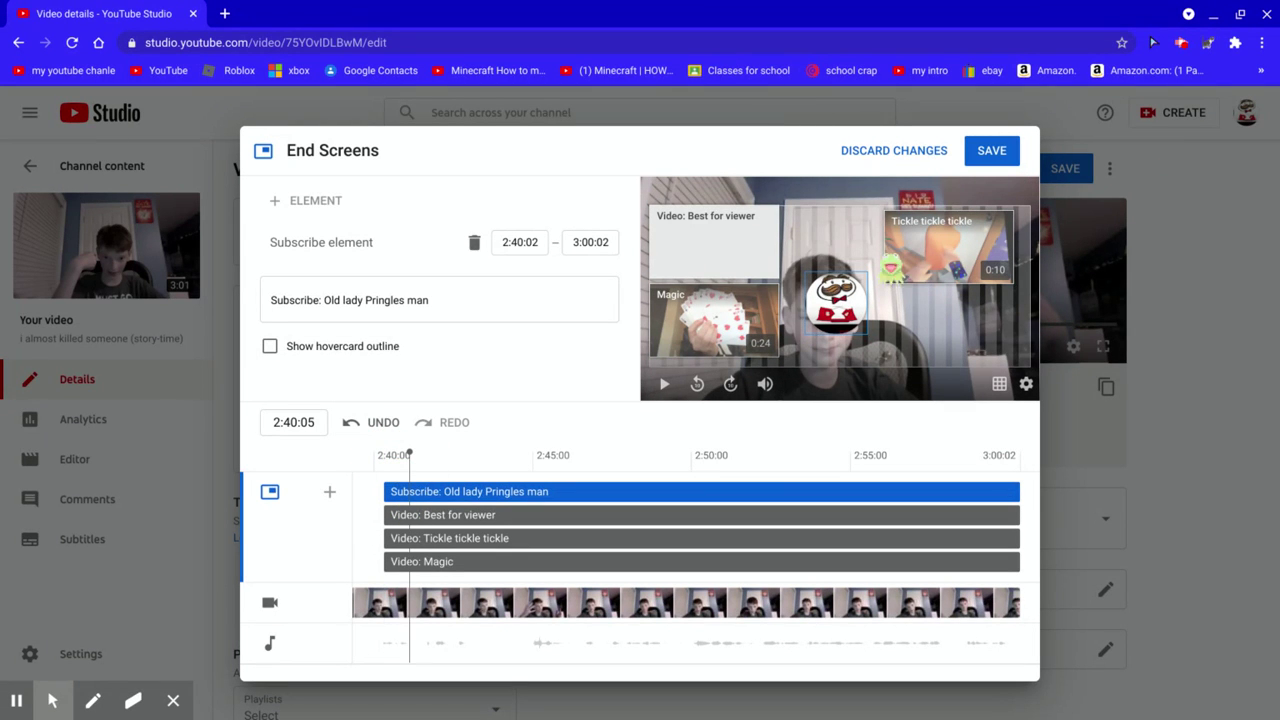
pyautogui.click(988, 160)
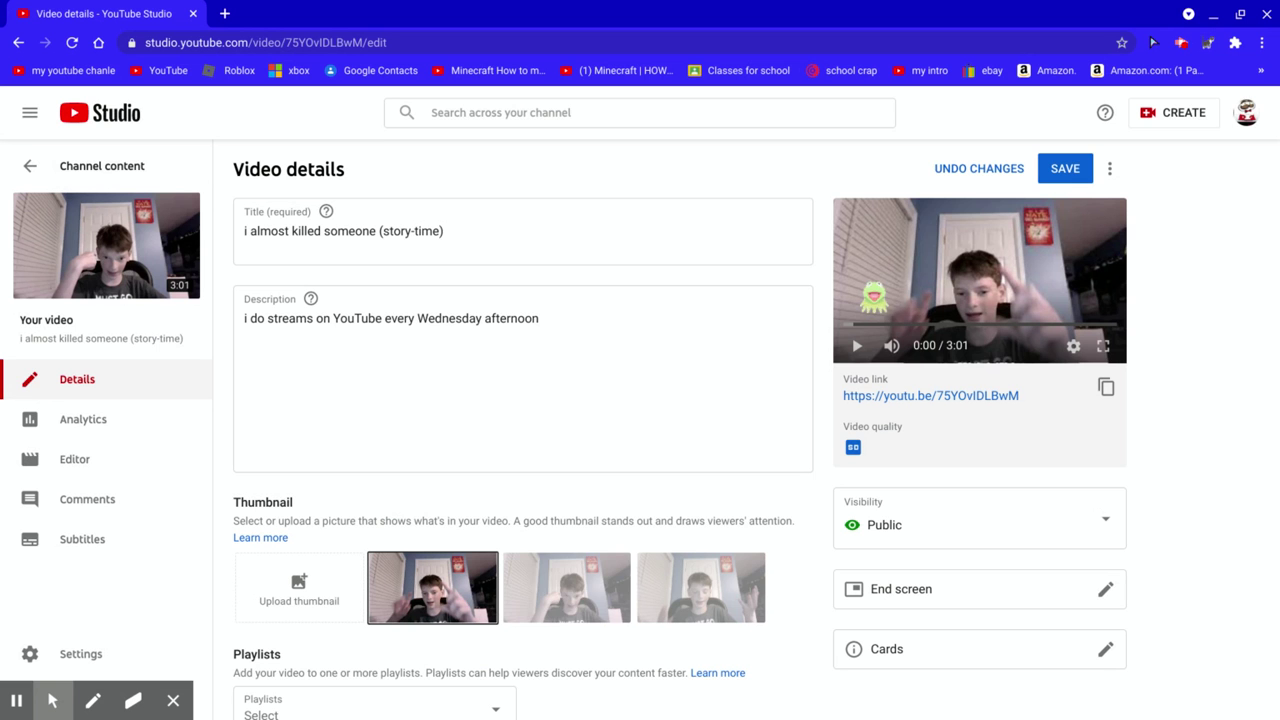
# Open the video's cards editor and set the playhead at 2:03:03
pyautogui.scroll(-3, 514, 566)
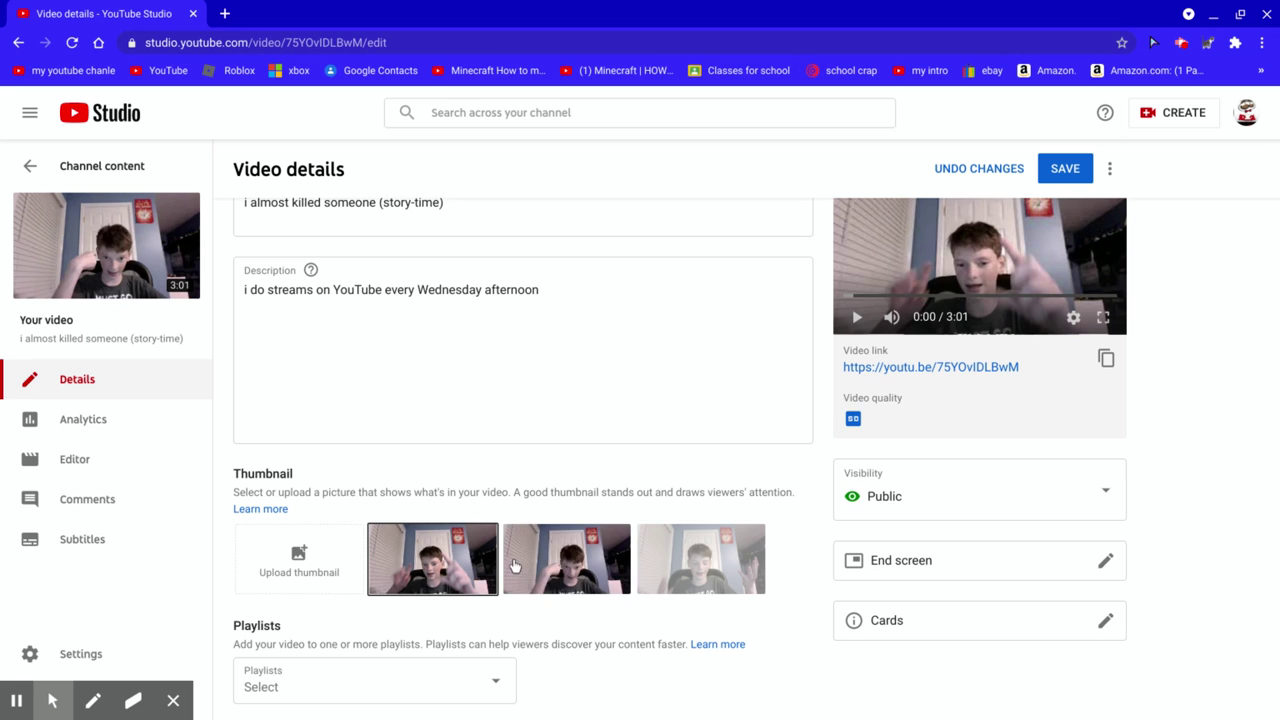
pyautogui.click(964, 466)
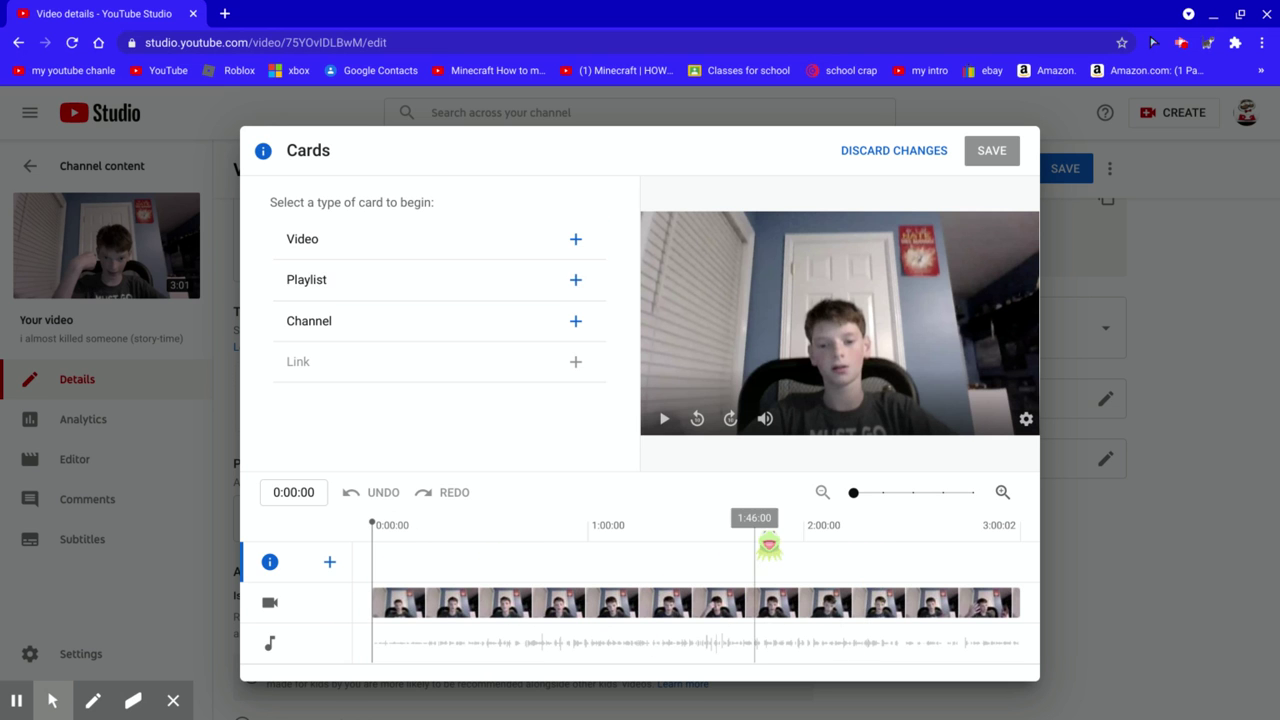
pyautogui.click(905, 610)
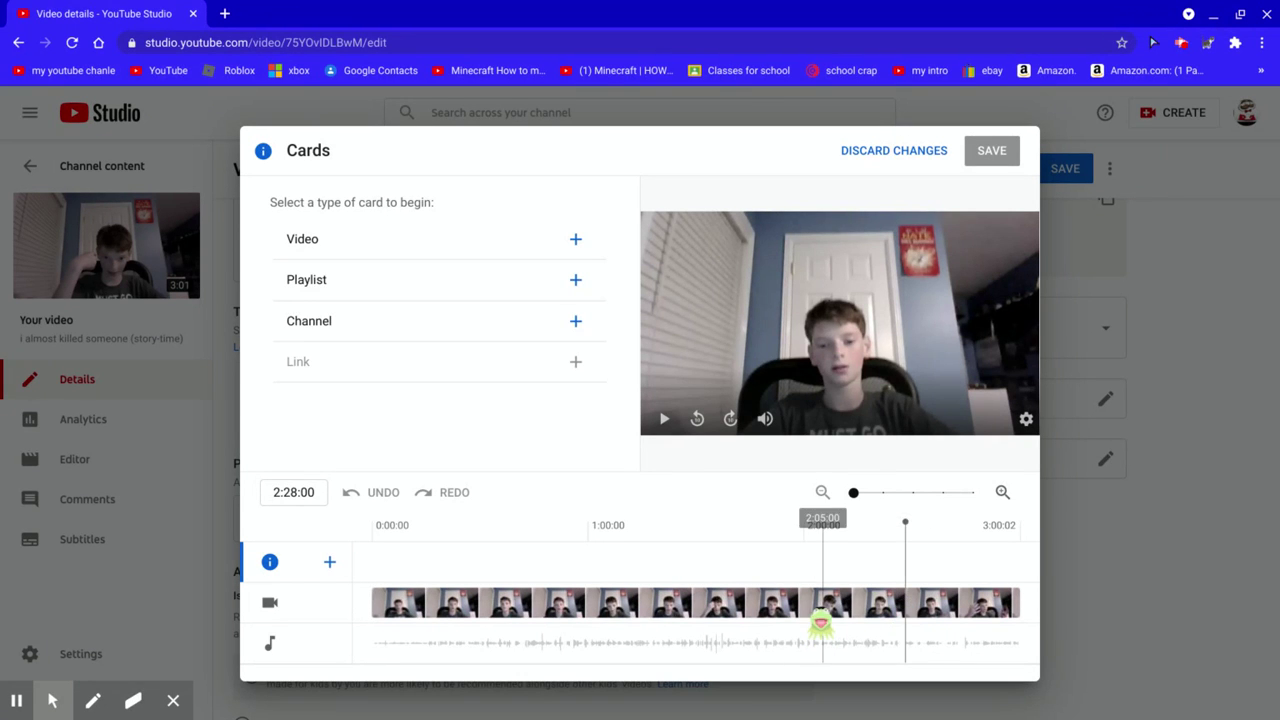
pyautogui.click(820, 610)
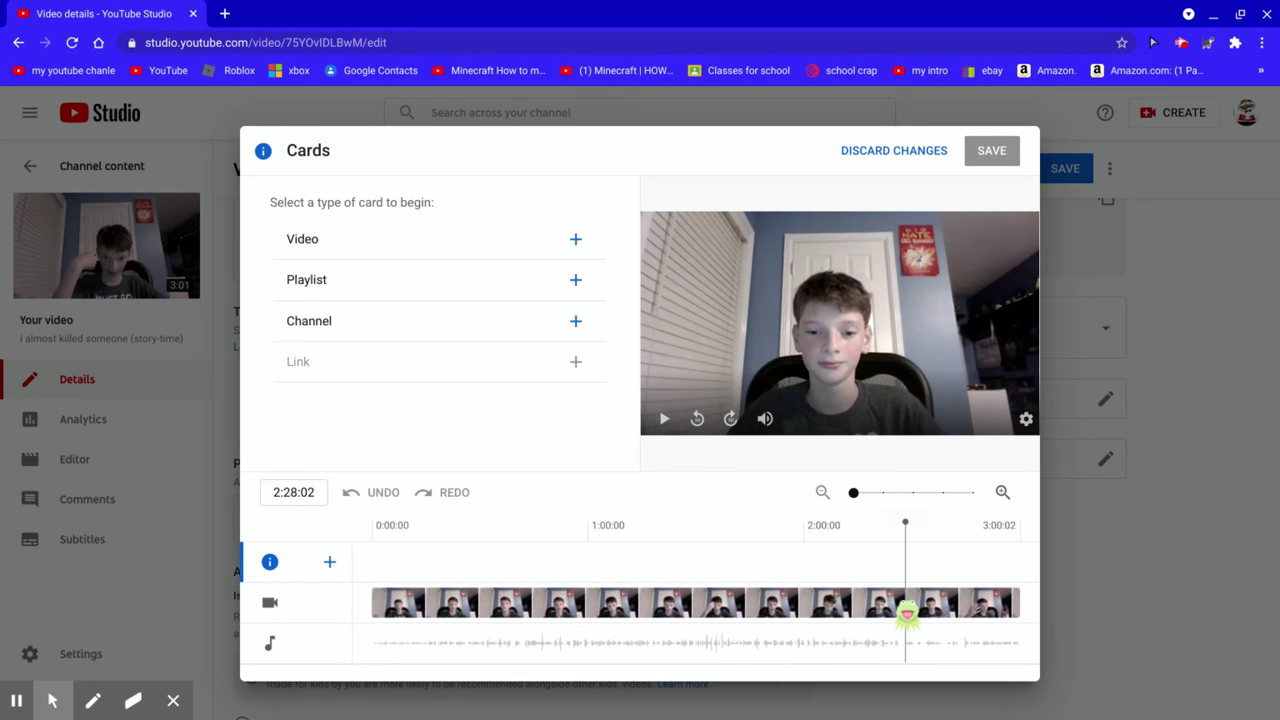
pyautogui.click(910, 610)
pyautogui.click(817, 610)
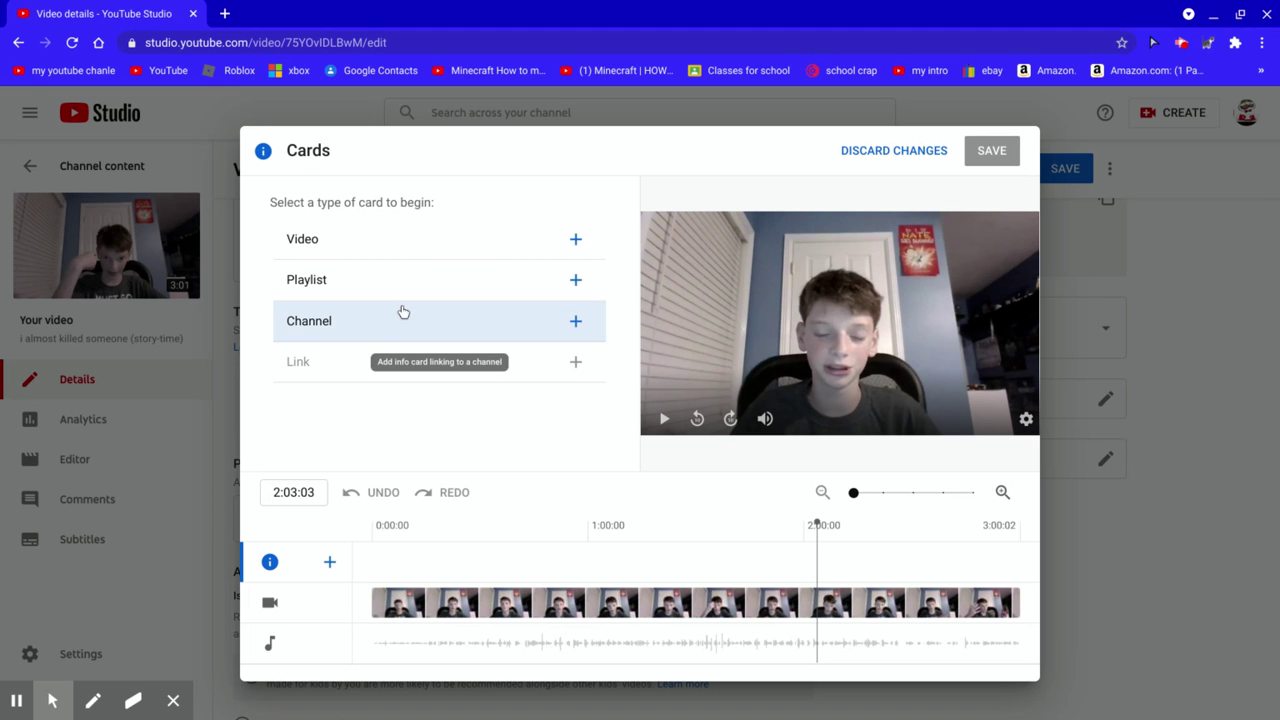
# Add a playlist card linking to "Animal lovers only playlist", leaving the specific video picker without a choice
pyautogui.click(370, 255)
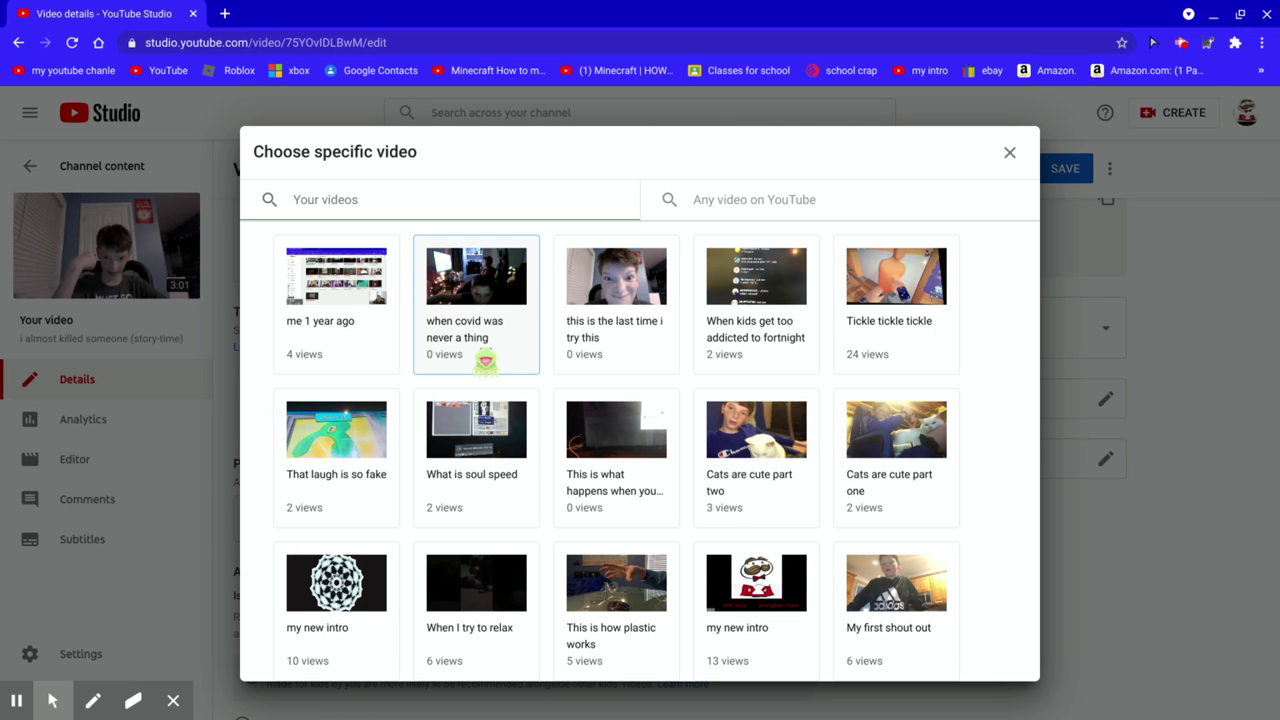
pyautogui.click(1009, 152)
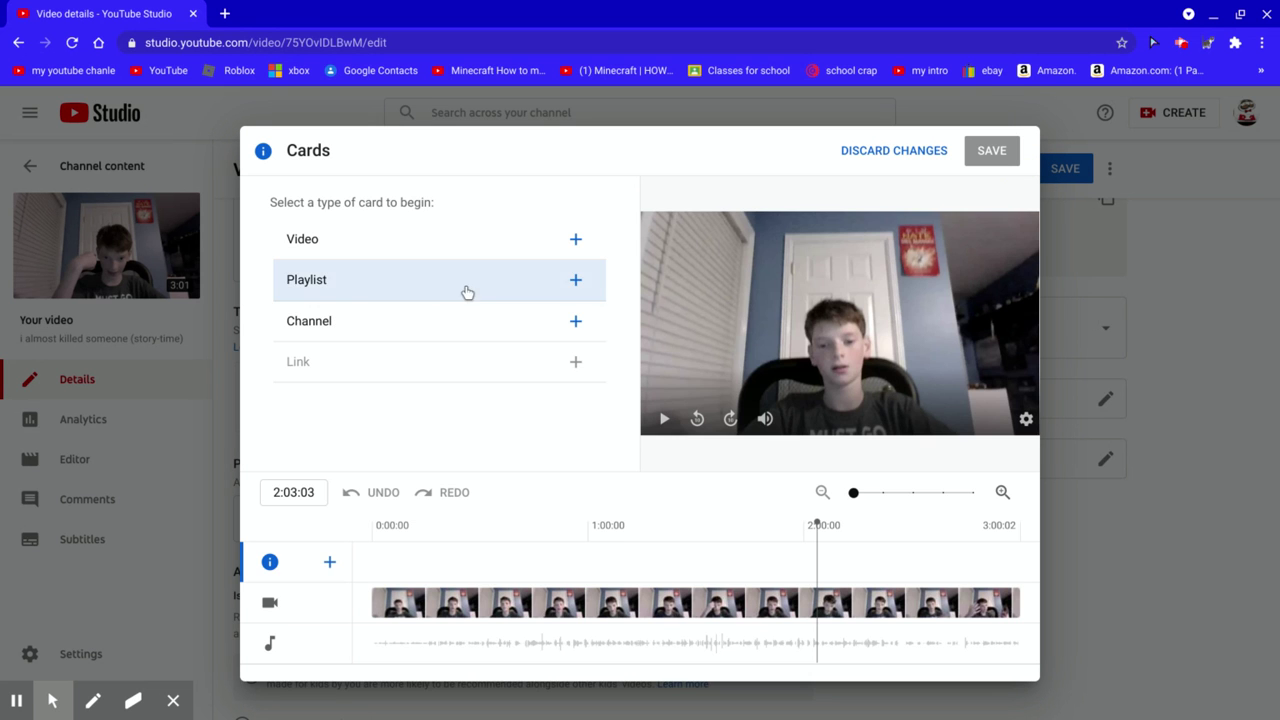
pyautogui.click(383, 297)
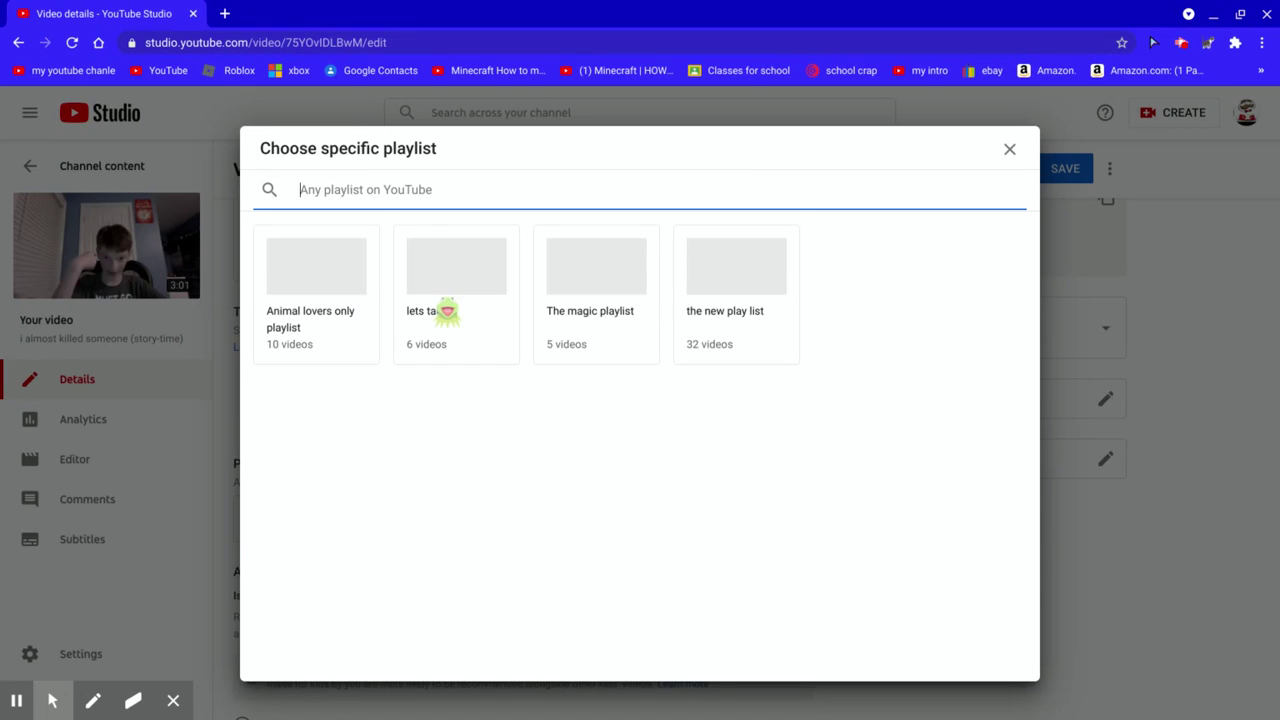
pyautogui.click(307, 345)
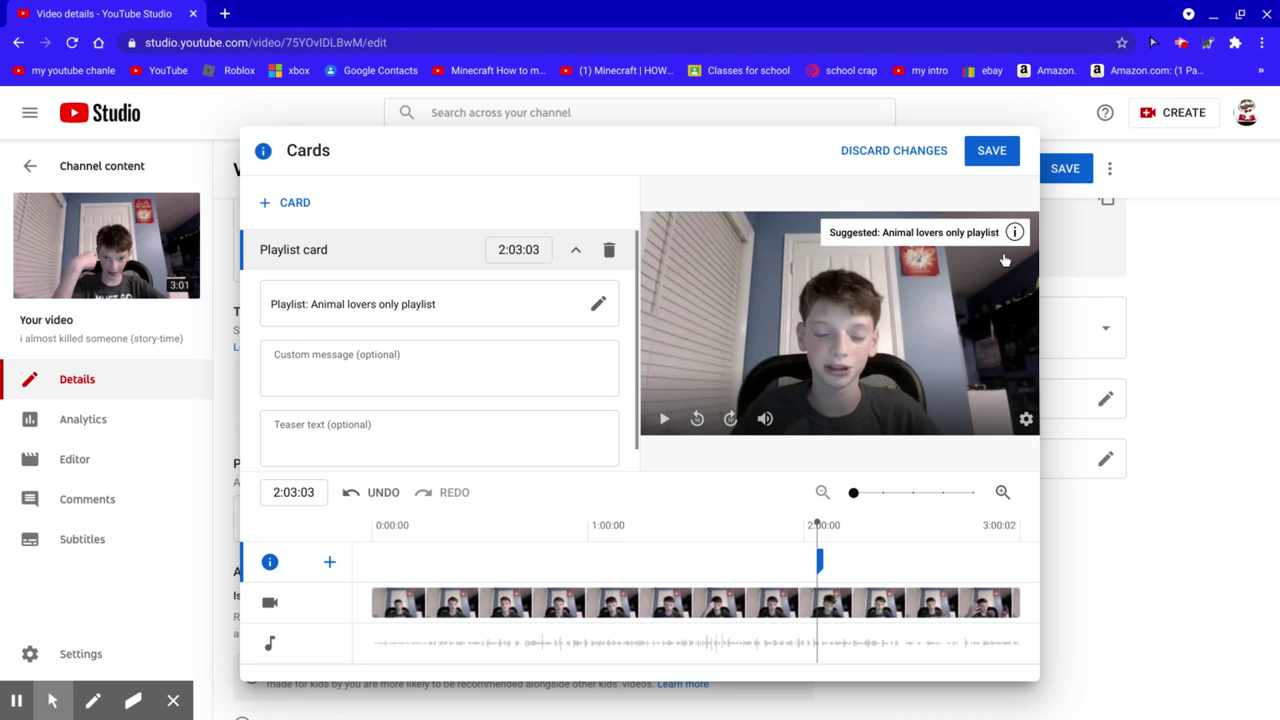
# Enter "hey do you love dogs and cats?" as the playlist card's custom message
pyautogui.click(384, 368)
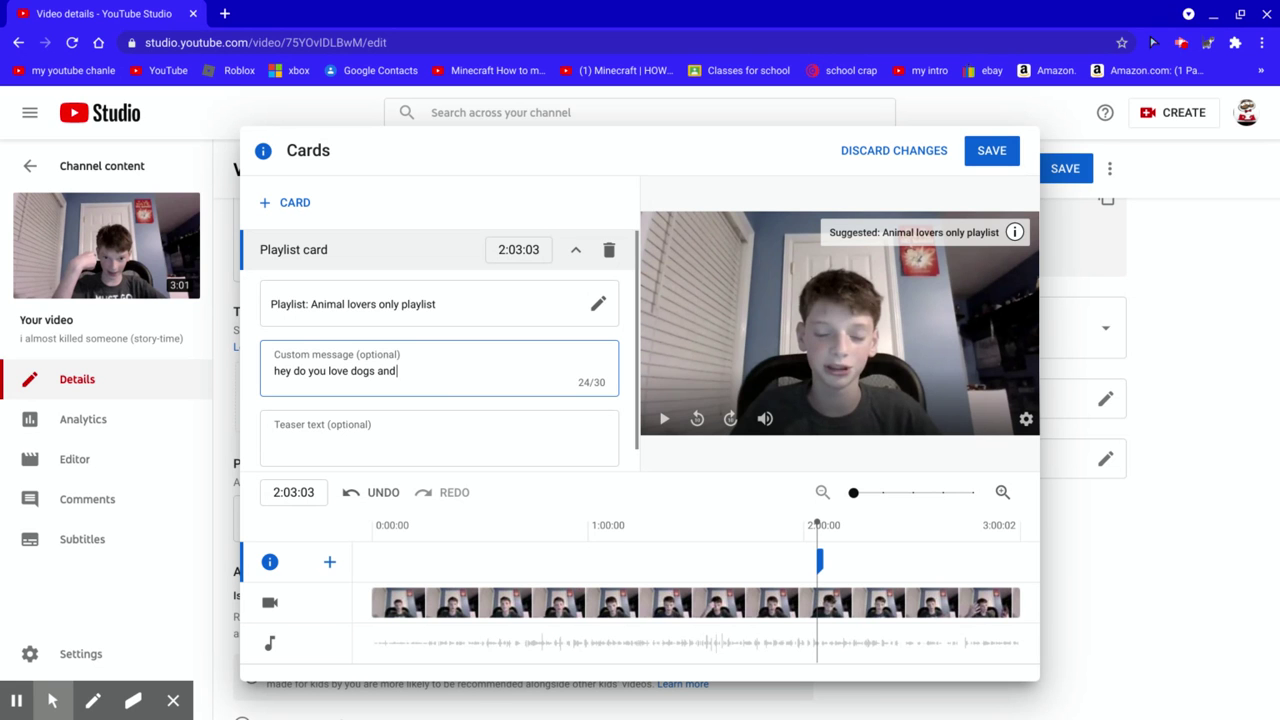
pyautogui.write('s ?')
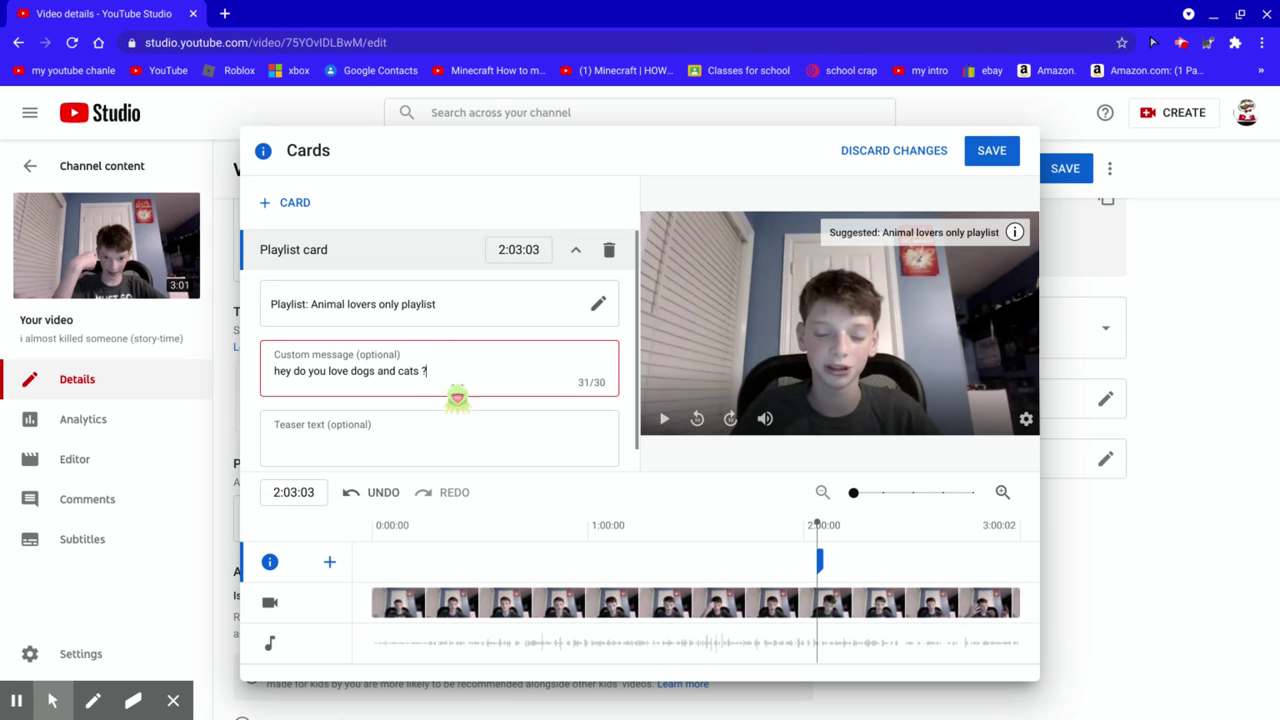
pyautogui.press('BackSpace')
pyautogui.press('BackSpace')
pyautogui.press('BackSpace')
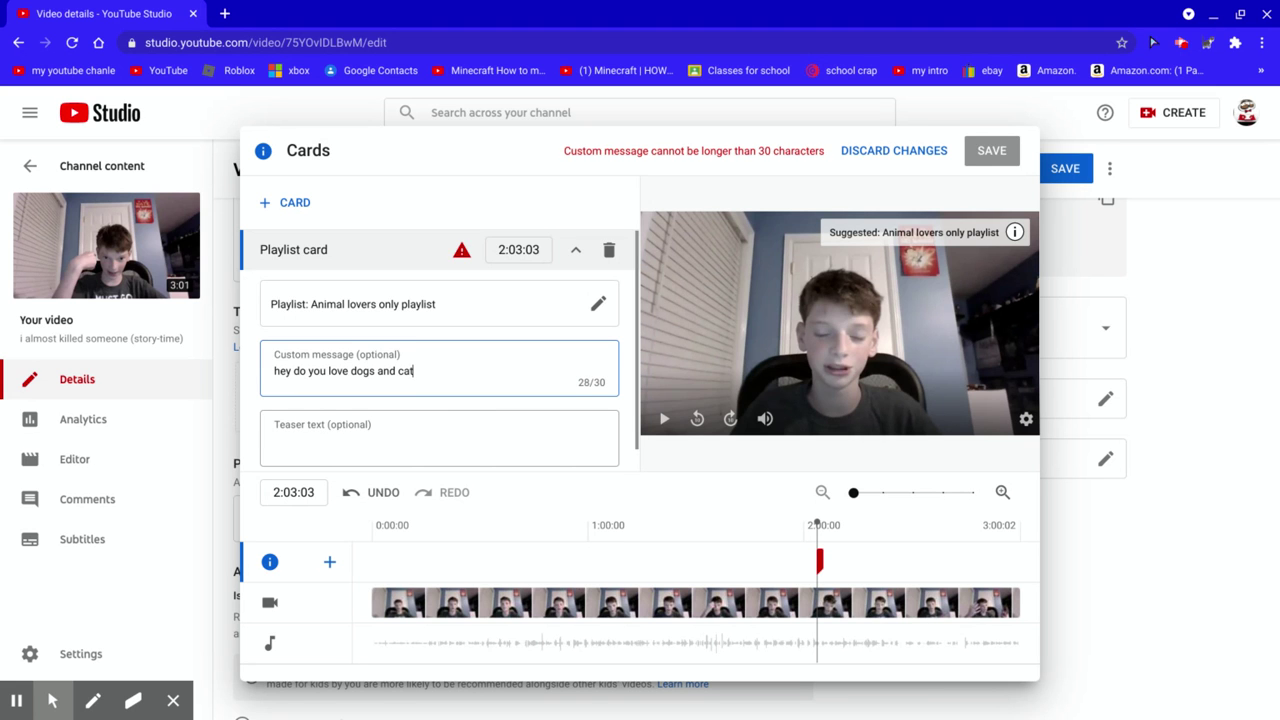
pyautogui.write('s?')
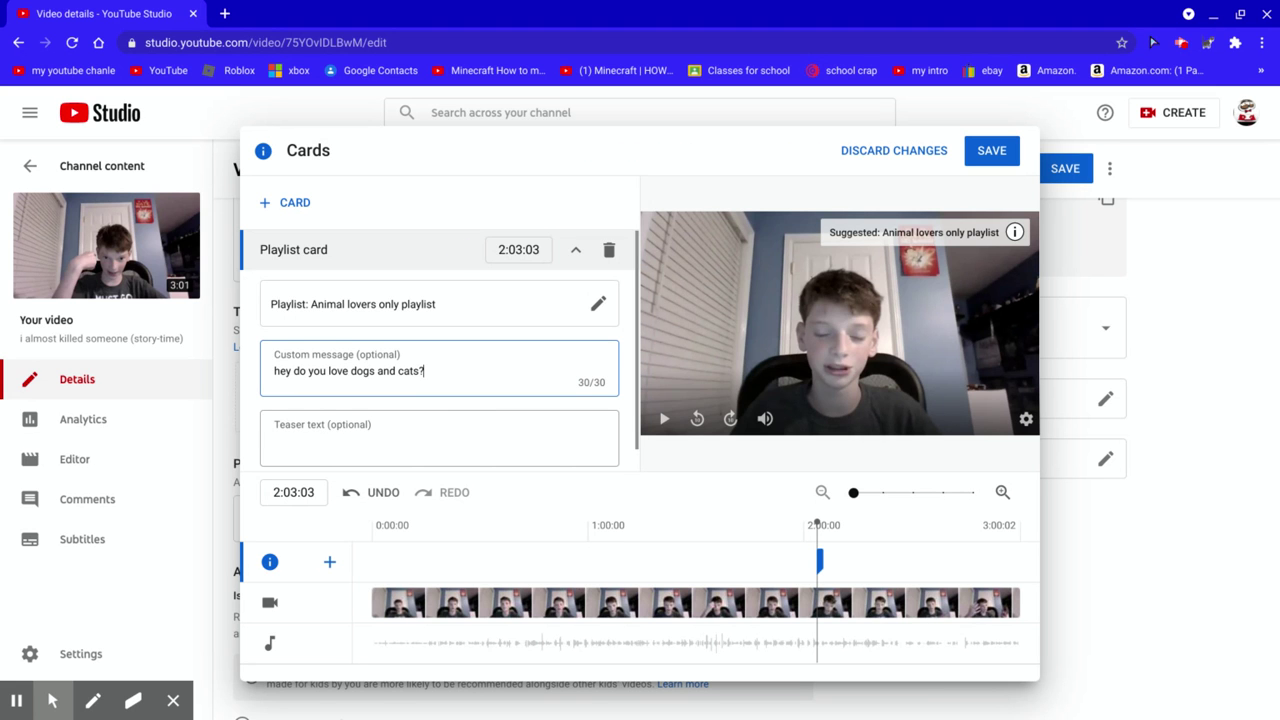
pyautogui.scroll(-1, 421, 456)
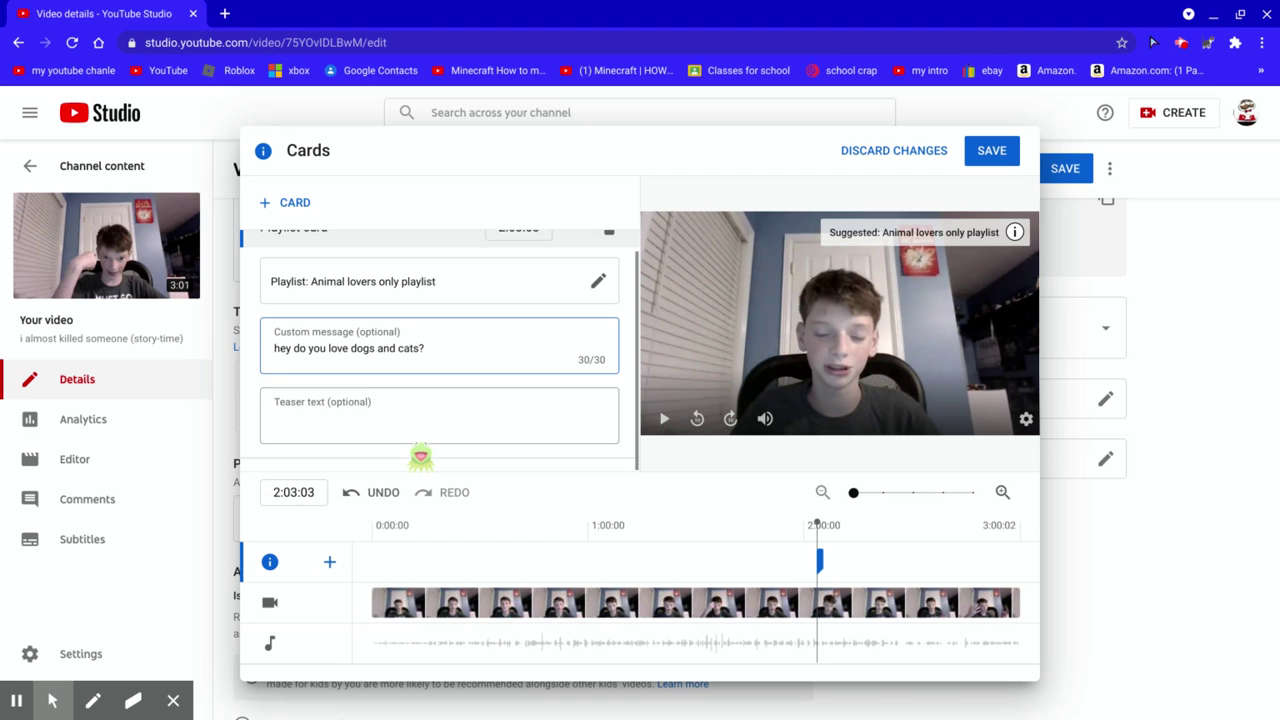
pyautogui.click(400, 435)
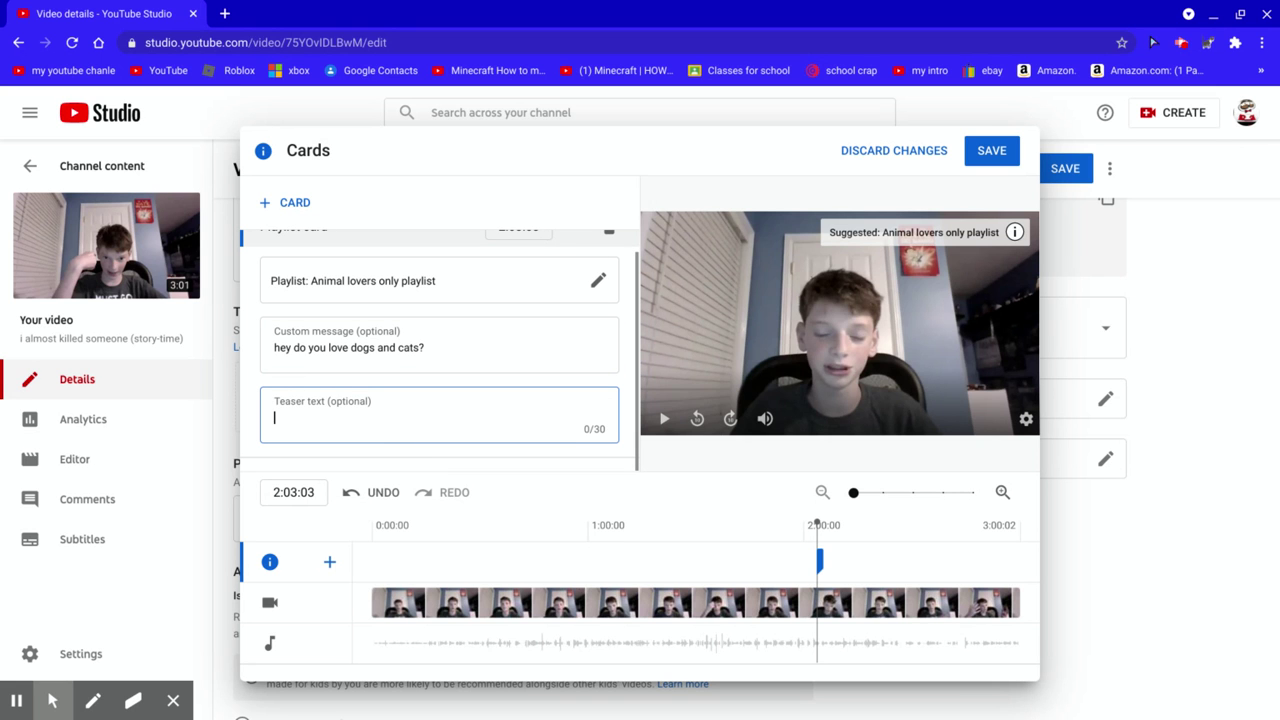
pyautogui.write('ckil')
pyautogui.press('BackSpace')
pyautogui.press('BackSpace')
pyautogui.press('BackSpace')
pyautogui.press('BackSpace')
pyautogui.write('clik')
pyautogui.press('BackSpace')
pyautogui.write('ke')
pyautogui.press('BackSpace')
pyautogui.press('BackSpace')
pyautogui.press('BackSpace')
pyautogui.press('BackSpace')
pyautogui.press('BackSpace')
# Copy the playlist card's custom message into its teaser text
pyautogui.tripleClick(297, 360)
pyautogui.hotkey('ctrl', 'c')
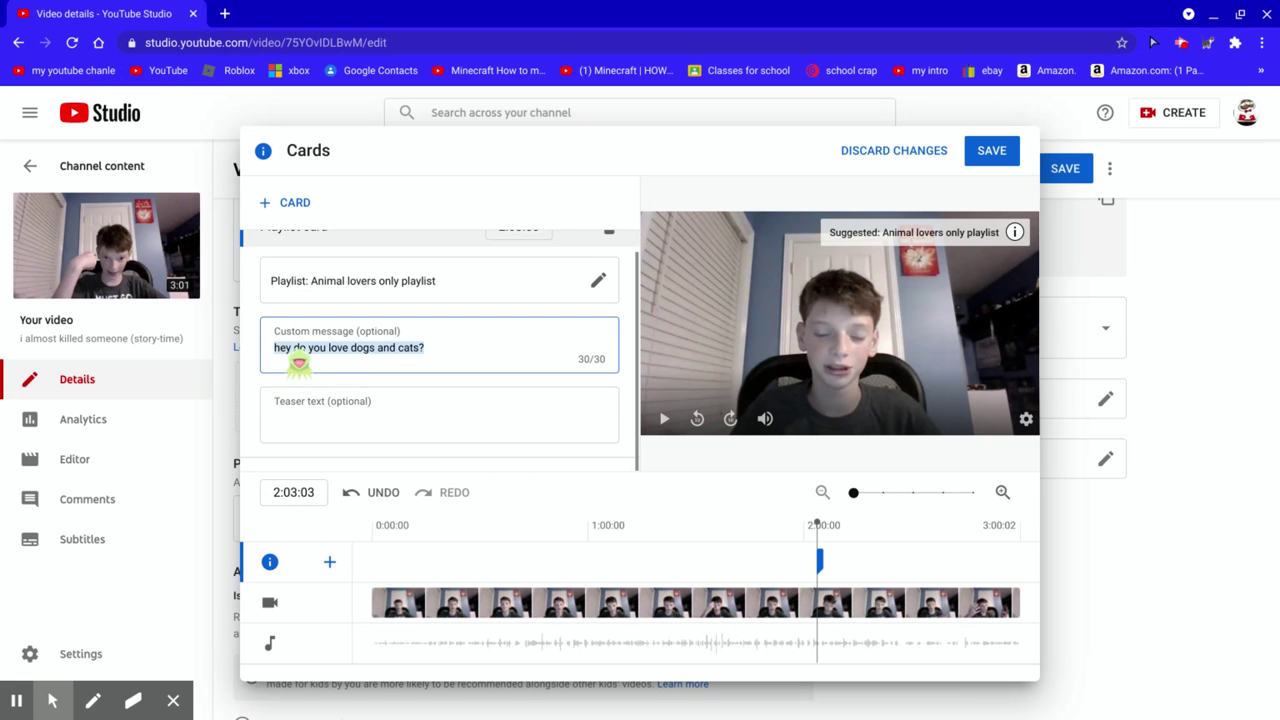
pyautogui.click(377, 422)
pyautogui.hotkey('ctrl', 'v')
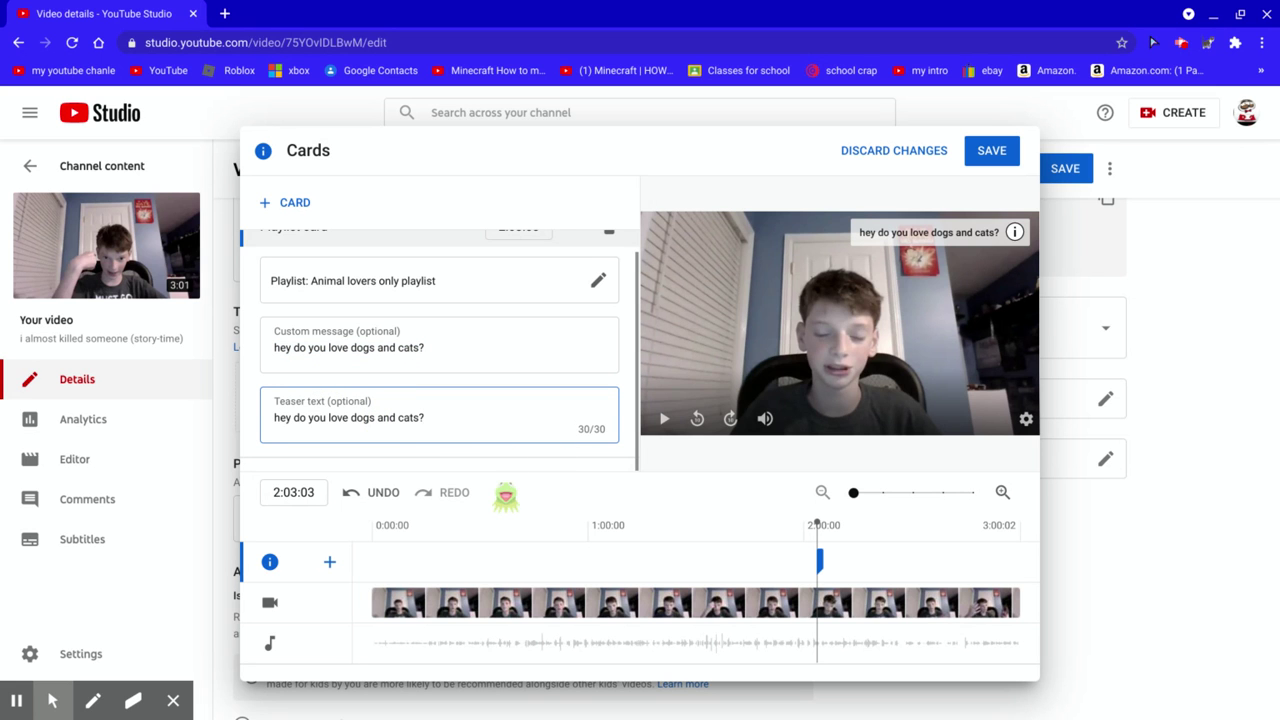
# Replace the playlist card's custom message with "they are so cute OMG!!!!"
pyautogui.click(440, 352)
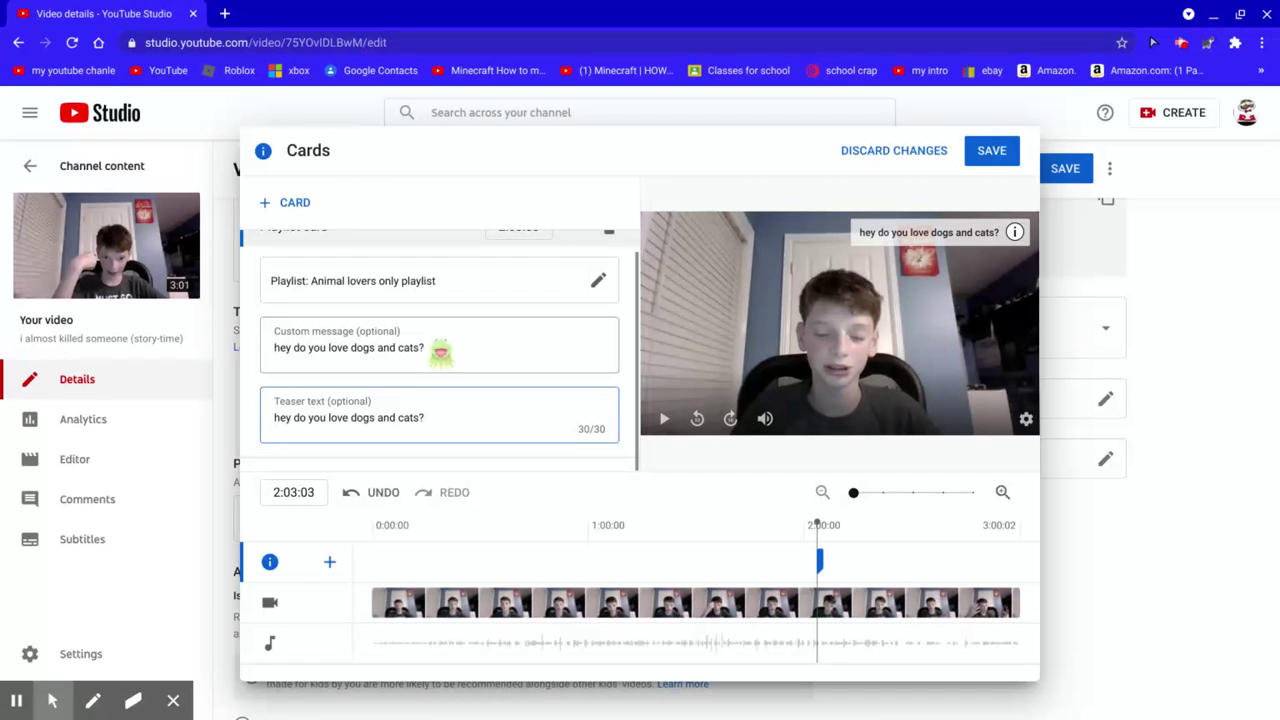
pyautogui.press('BackSpace')
pyautogui.press('BackSpace')
pyautogui.press('BackSpace')
pyautogui.press('BackSpace')
pyautogui.press('BackSpace')
pyautogui.press('BackSpace')
pyautogui.press('BackSpace')
pyautogui.press('BackSpace')
pyautogui.press('BackSpace')
pyautogui.press('BackSpace')
pyautogui.press('BackSpace')
pyautogui.press('BackSpace')
pyautogui.press('BackSpace')
pyautogui.press('BackSpace')
pyautogui.press('BackSpace')
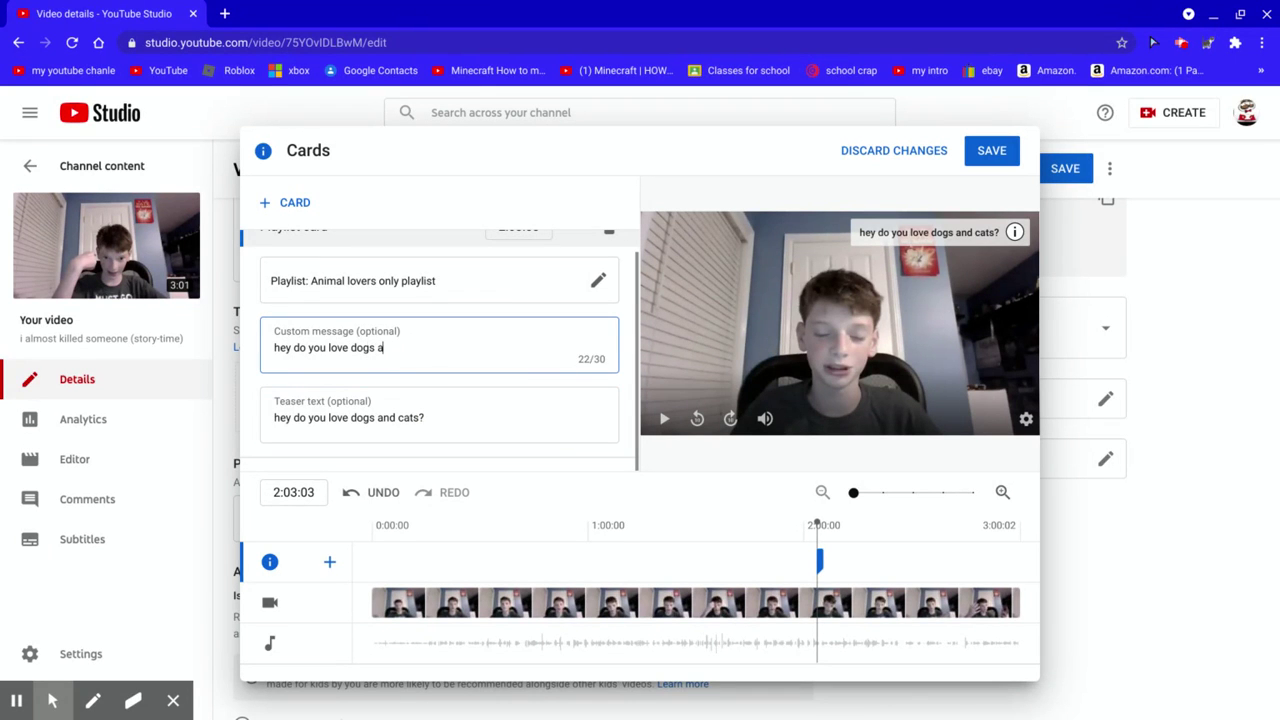
pyautogui.press('BackSpace')
pyautogui.press('BackSpace')
pyautogui.press('BackSpace')
pyautogui.press('BackSpace')
pyautogui.press('BackSpace')
pyautogui.press('BackSpace')
pyautogui.press('BackSpace')
pyautogui.press('BackSpace')
pyautogui.press('BackSpace')
pyautogui.press('BackSpace')
pyautogui.press('BackSpace')
pyautogui.press('BackSpace')
pyautogui.press('BackSpace')
pyautogui.press('BackSpace')
pyautogui.press('BackSpace')
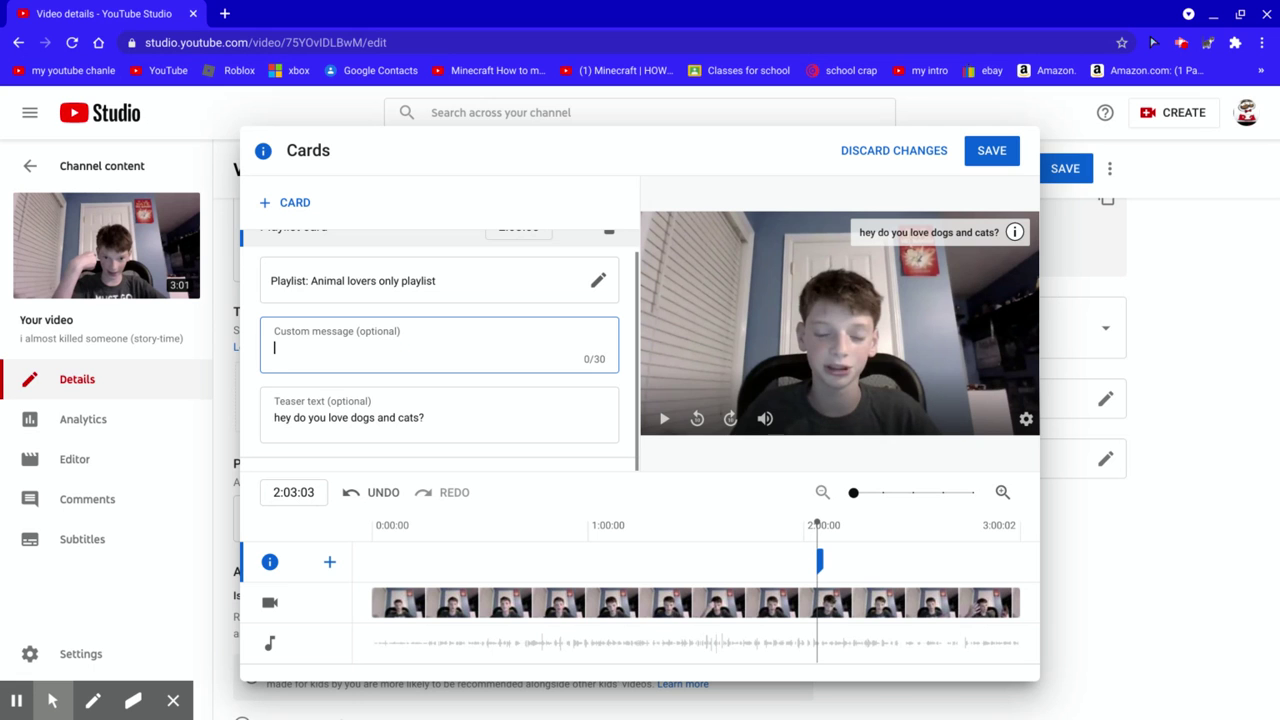
pyautogui.write('they are so cute        o')
pyautogui.press('BackSpace')
pyautogui.press('BackSpace')
pyautogui.press('BackSpace')
pyautogui.press('BackSpace')
pyautogui.press('BackSpace')
pyautogui.press('BackSpace')
pyautogui.press('BackSpace')
pyautogui.press('BackSpace')
pyautogui.press('BackSpace')
pyautogui.write('OMG')
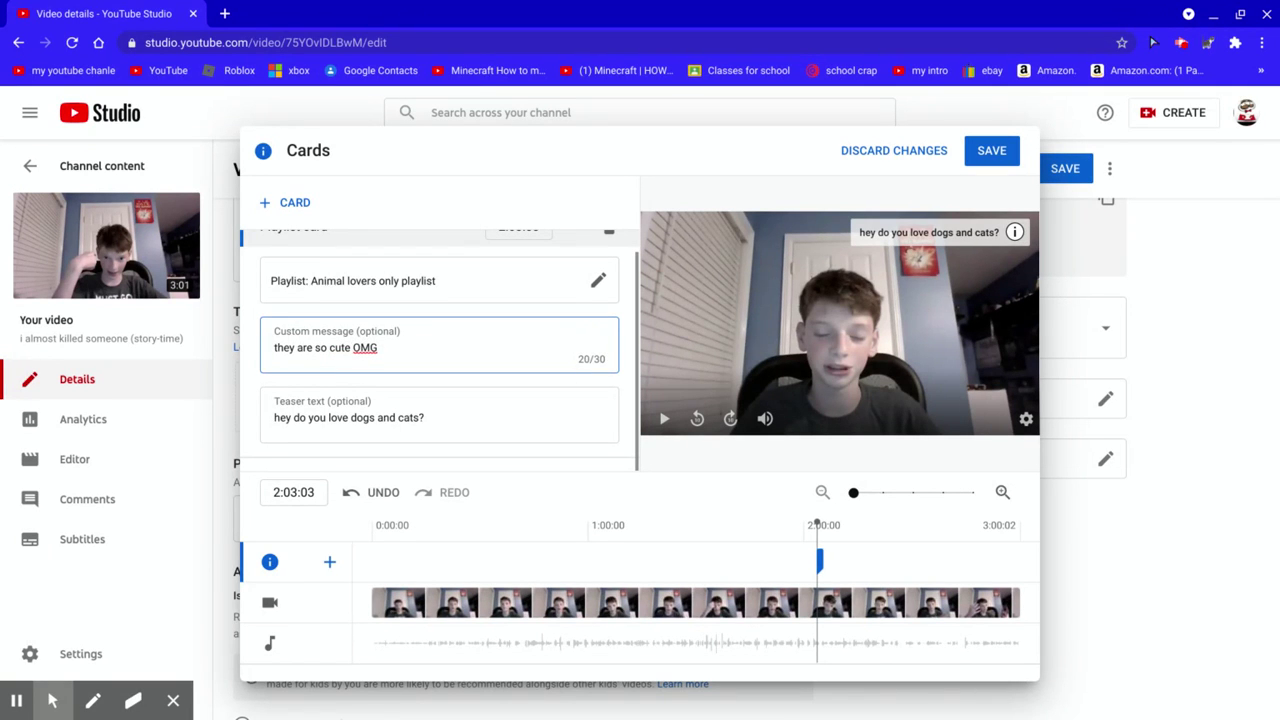
pyautogui.write(' !!')
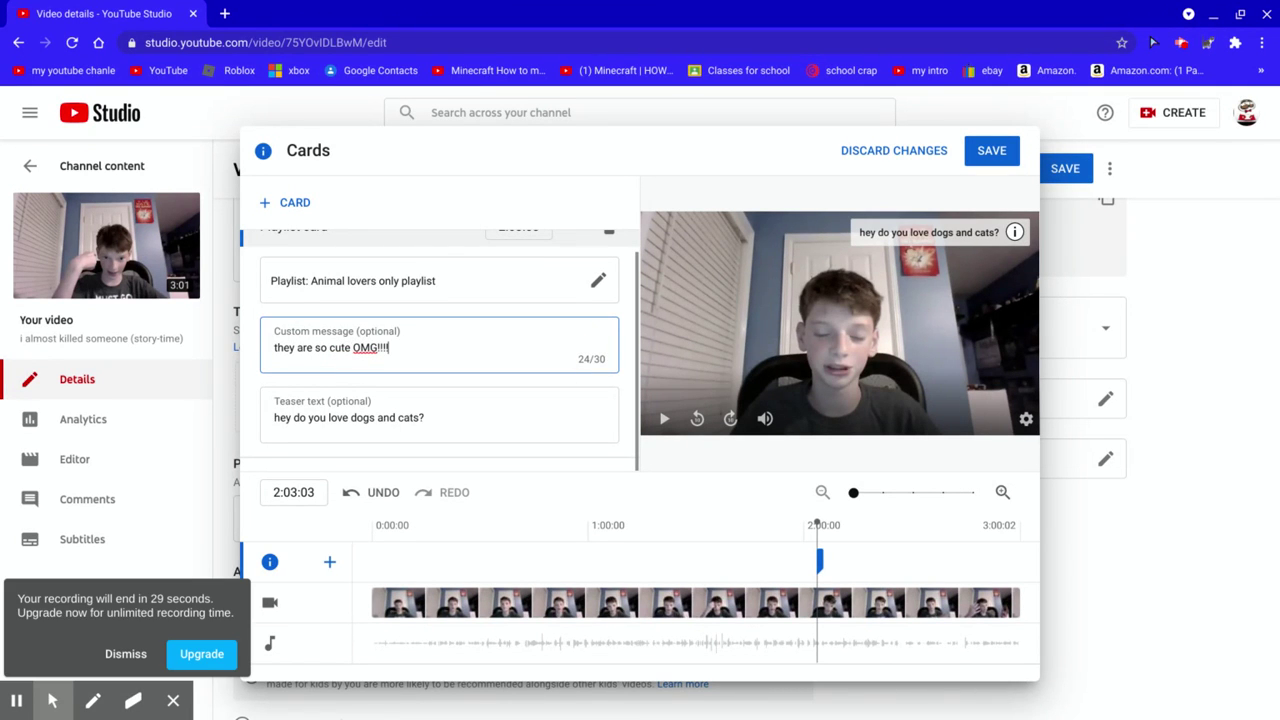
# Save the playlist card, keep the pending changes instead of discarding them, and save the video details
pyautogui.click(114, 654)
pyautogui.click(993, 155)
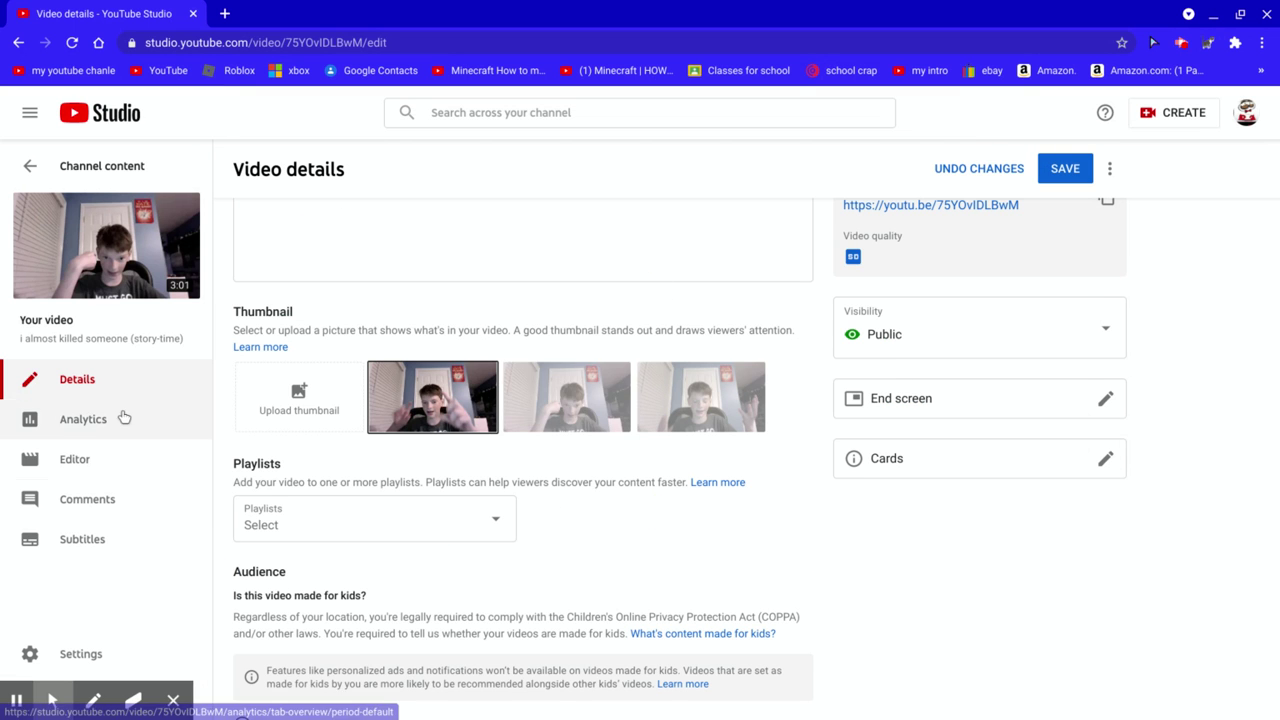
pyautogui.click(75, 460)
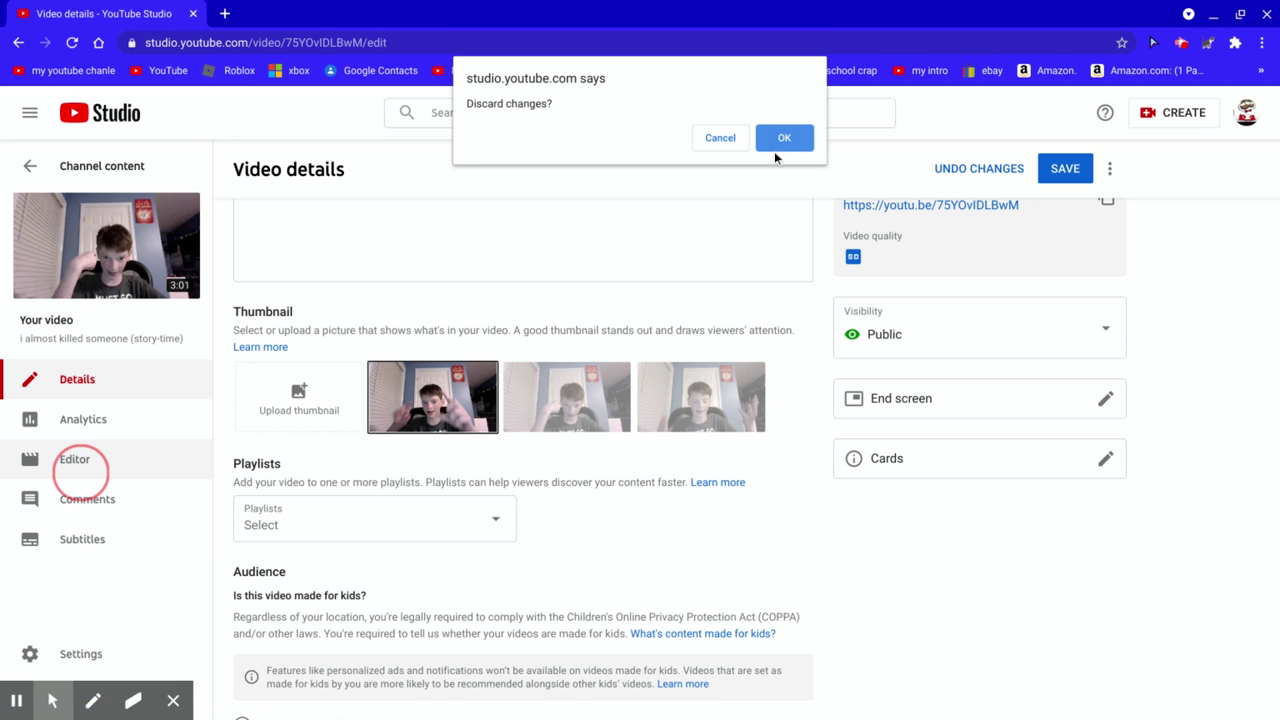
pyautogui.click(730, 141)
pyautogui.click(1052, 177)
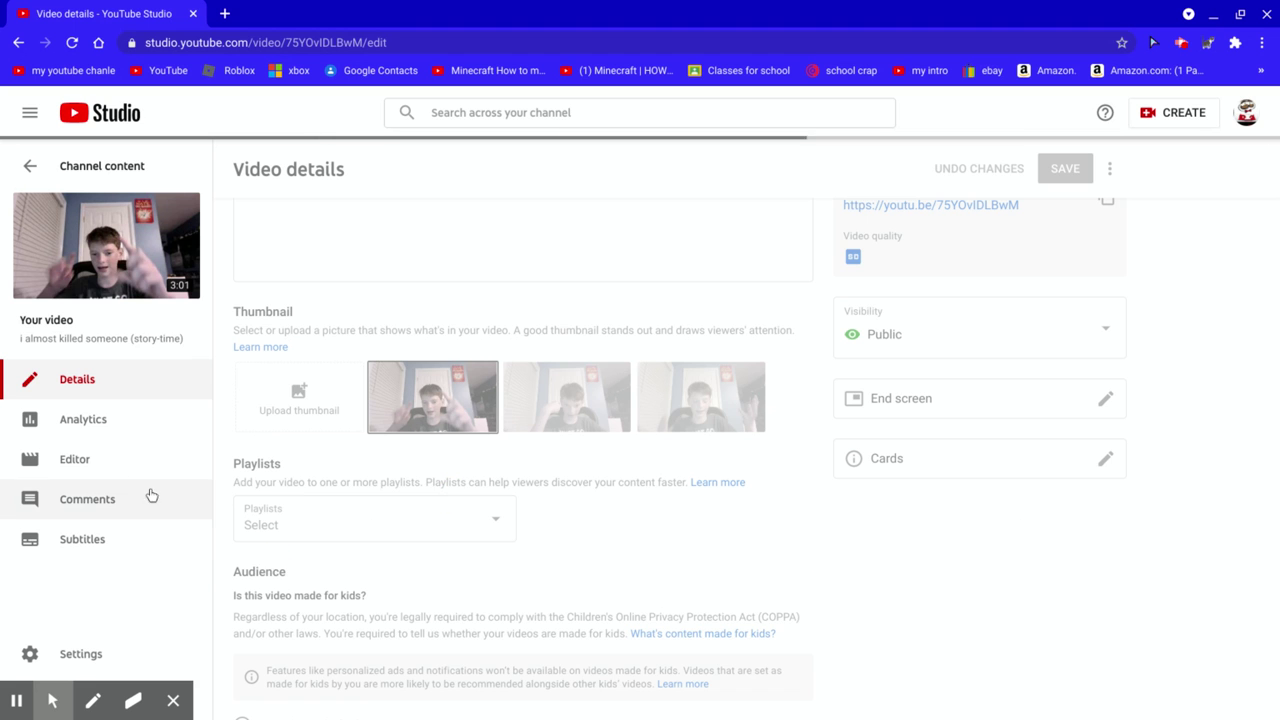
# Look at the video's Editor page and return to the title and description in its details
pyautogui.click(110, 470)
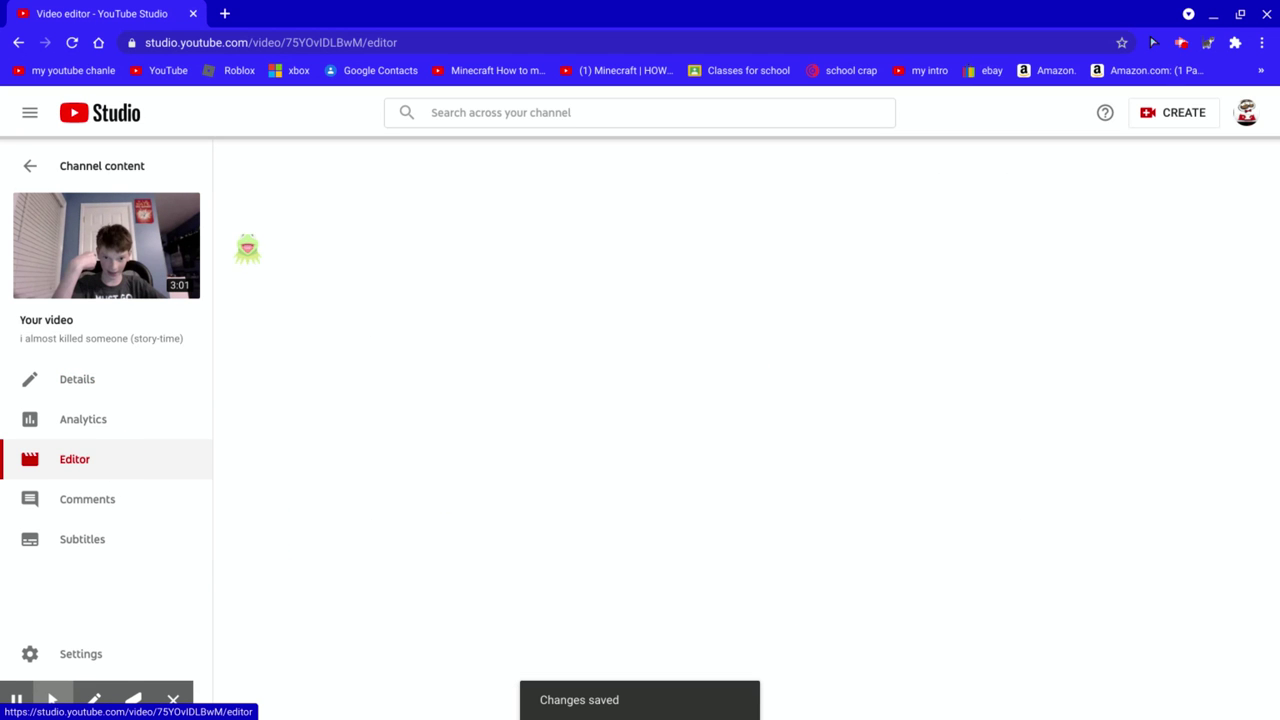
pyautogui.click(105, 388)
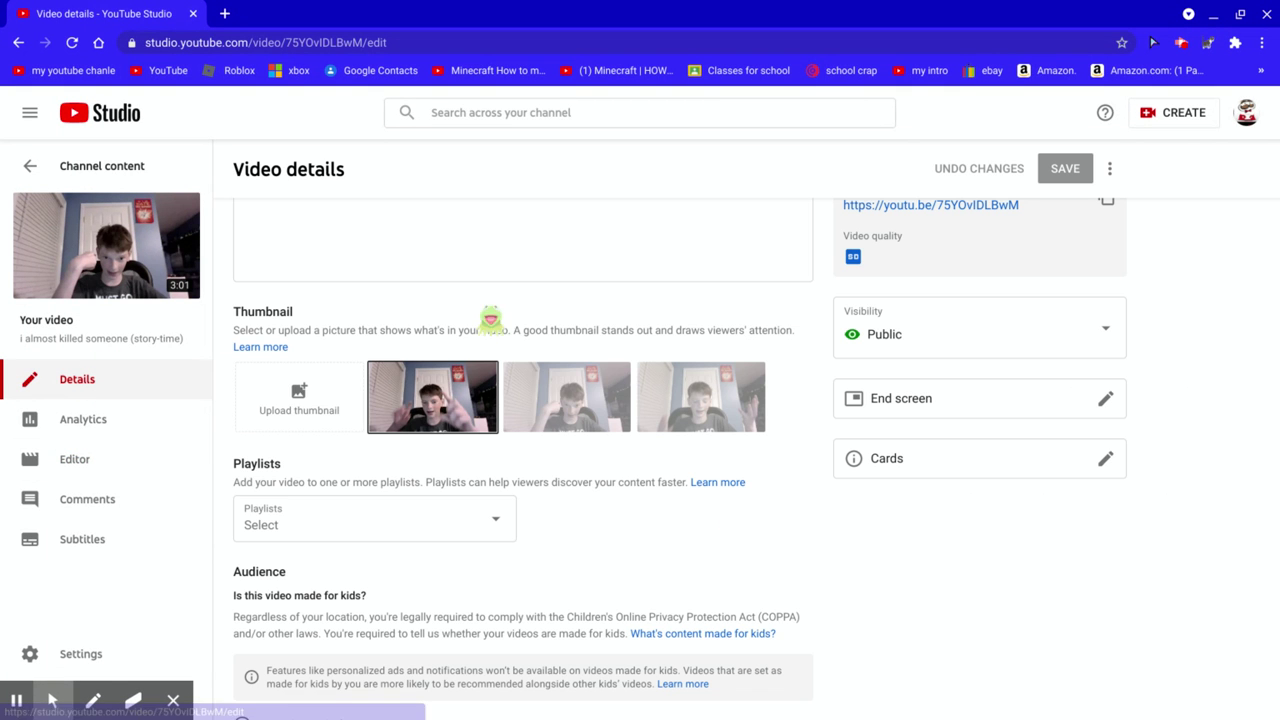
pyautogui.scroll(3, 565, 220)
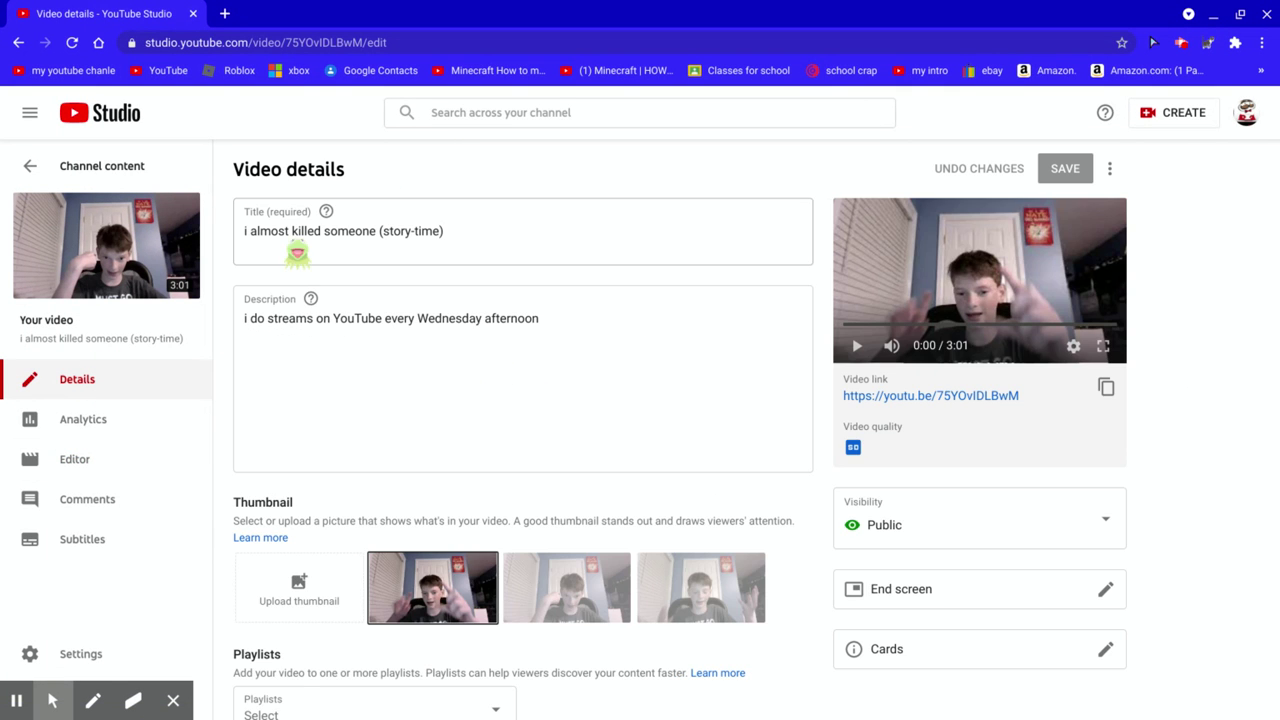
# Go to the YouTube channel page bookmarked as "my youtube chanle"
pyautogui.click(77, 75)
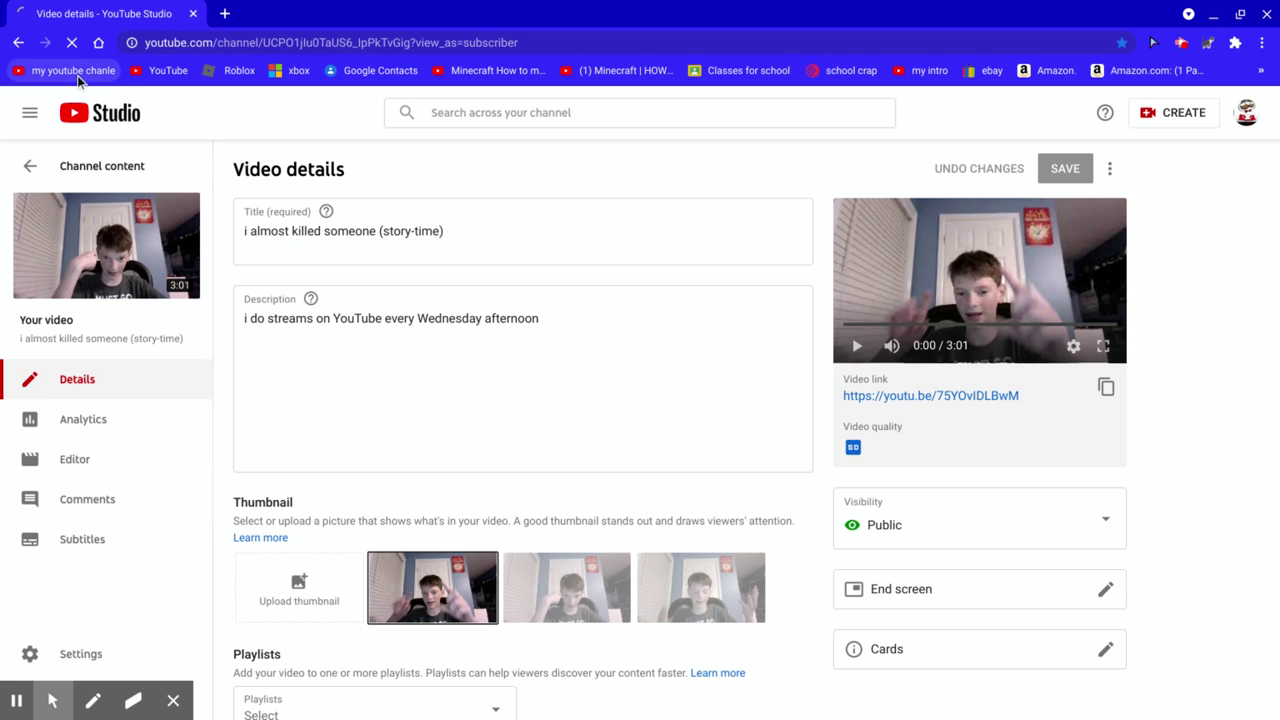